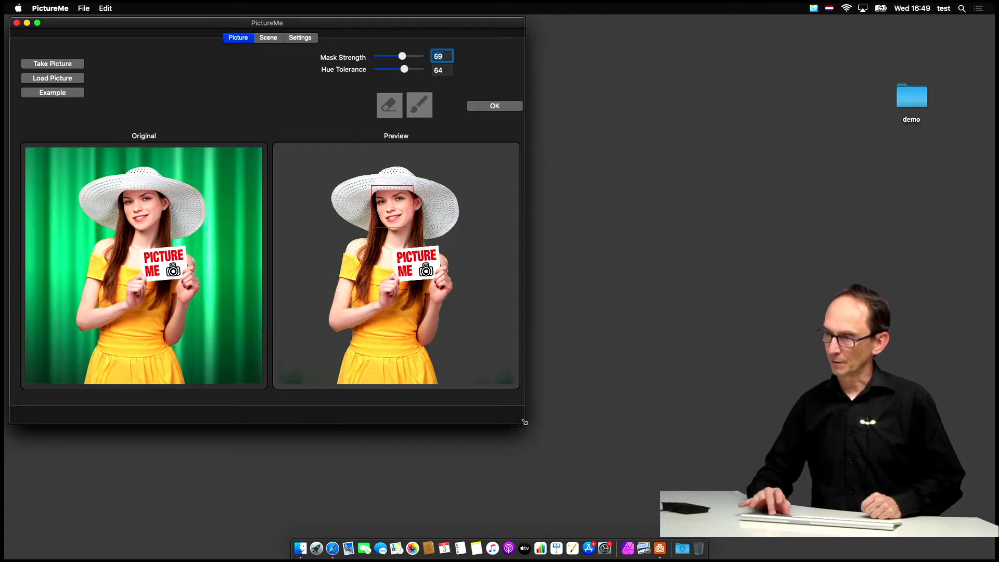
# Enlarge the window, then set mask strength 72 and hue tolerance 32 for a cleaner cut-out.
pyautogui.moveTo(525, 421); pyautogui.dragTo(704, 481)
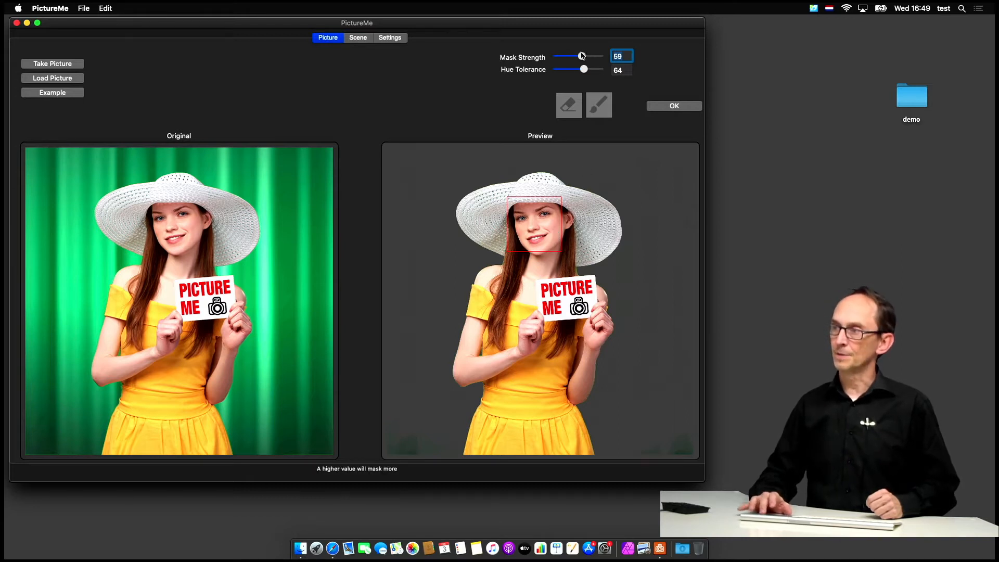
pyautogui.moveTo(577, 56); pyautogui.dragTo(583, 57)
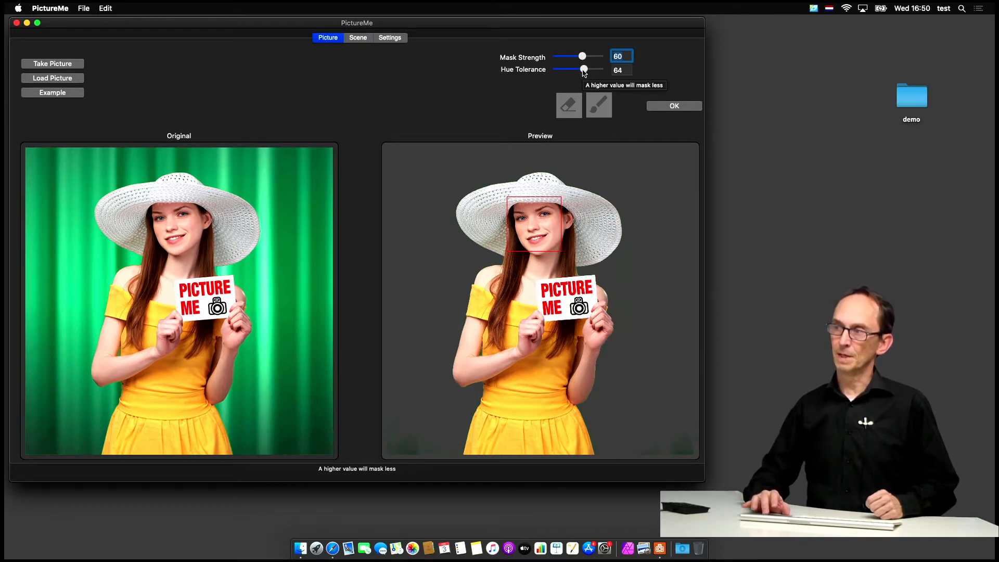
pyautogui.moveTo(584, 69)
pyautogui.mouseDown()
pyautogui.moveTo(569, 71)
pyautogui.moveTo(585, 57)
pyautogui.mouseUp()
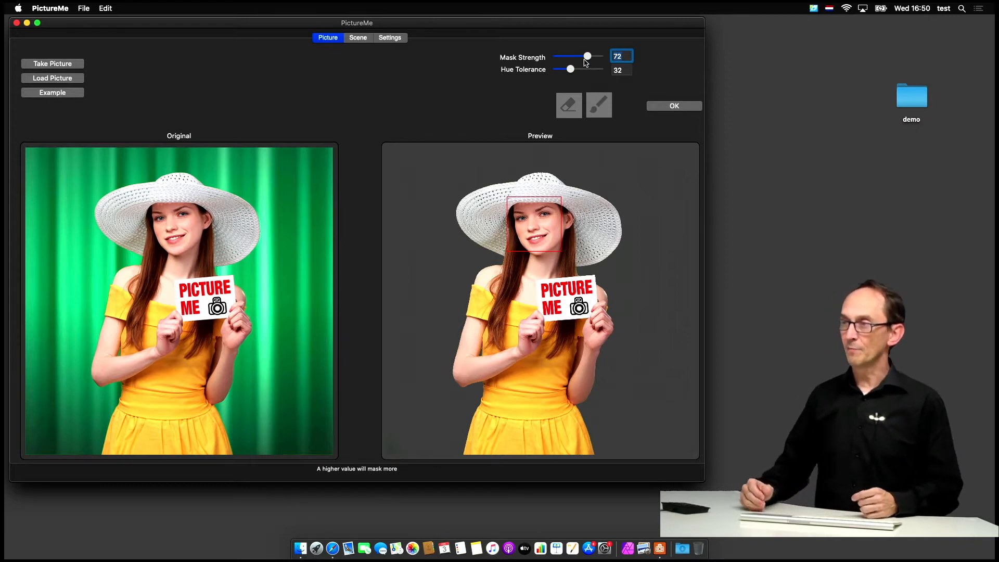
pyautogui.click(391, 38)
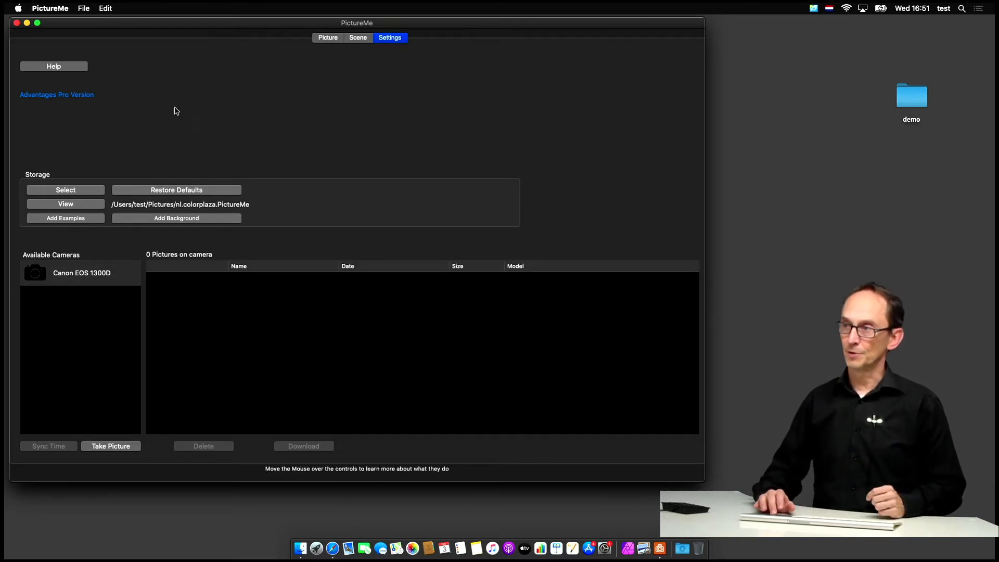
pyautogui.click(328, 38)
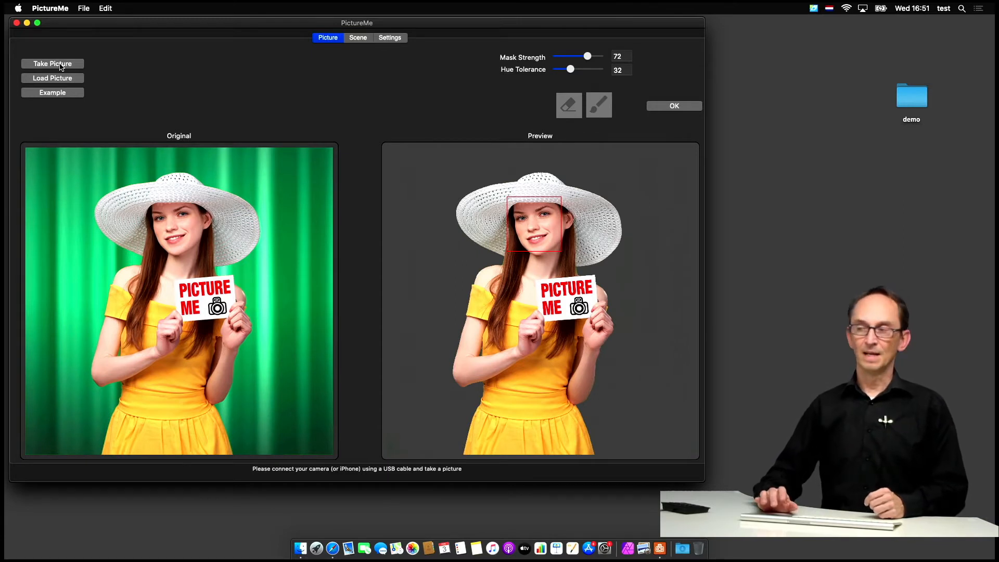
# Capture a new photo of the presenter and set him on the Capitol backdrop in the Scene view.
pyautogui.click(52, 63)
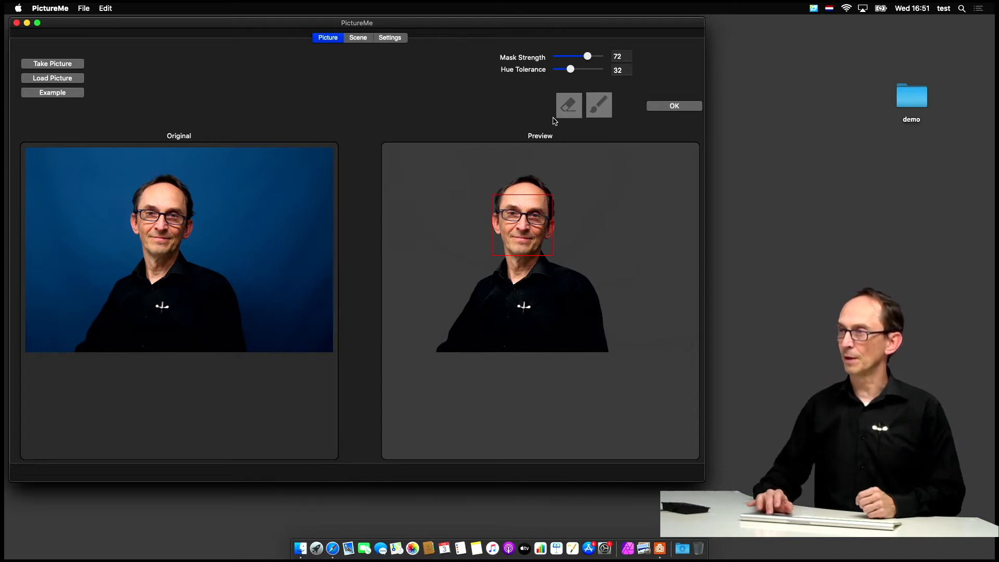
pyautogui.click(360, 39)
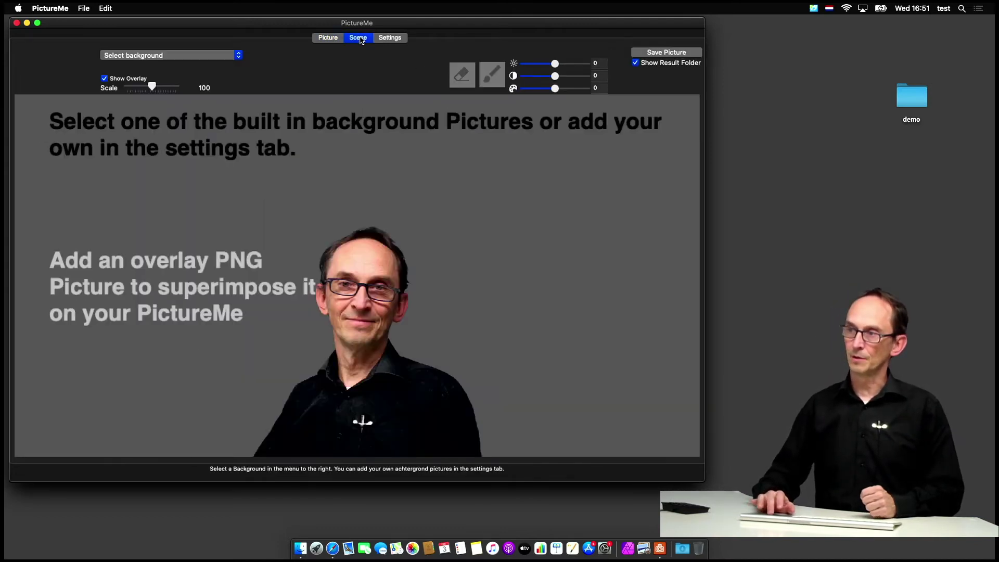
pyautogui.click(201, 57)
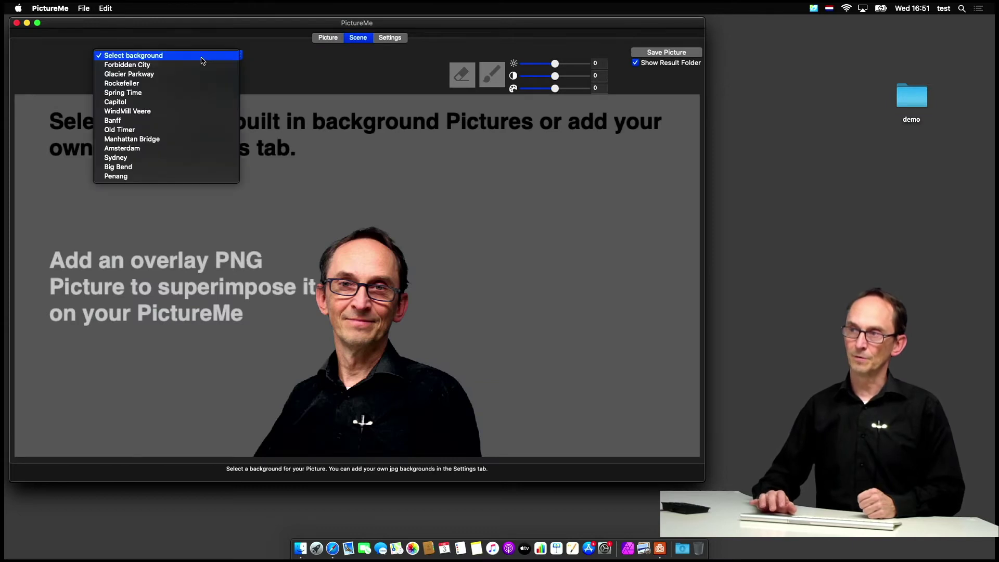
pyautogui.click(179, 85)
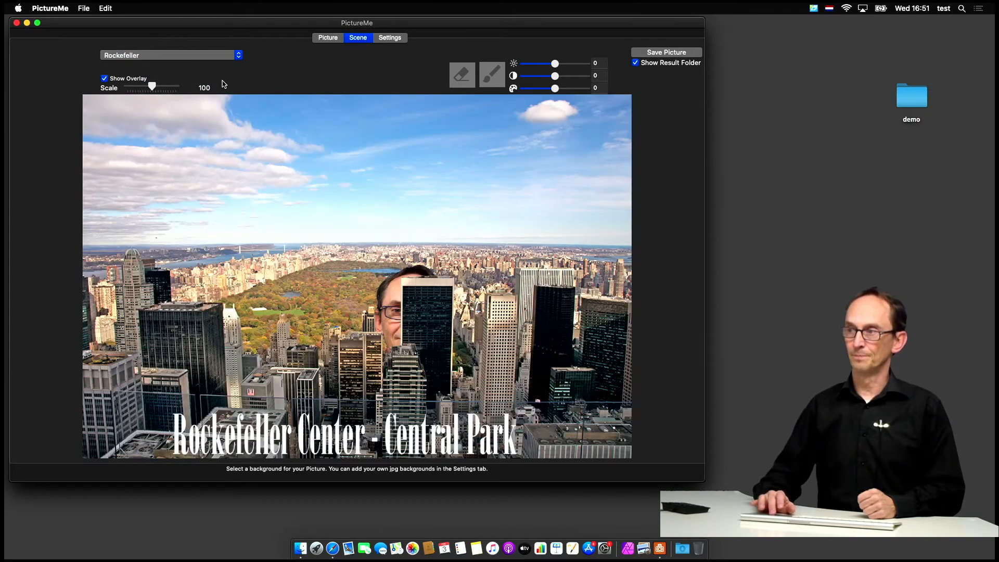
pyautogui.click(213, 57)
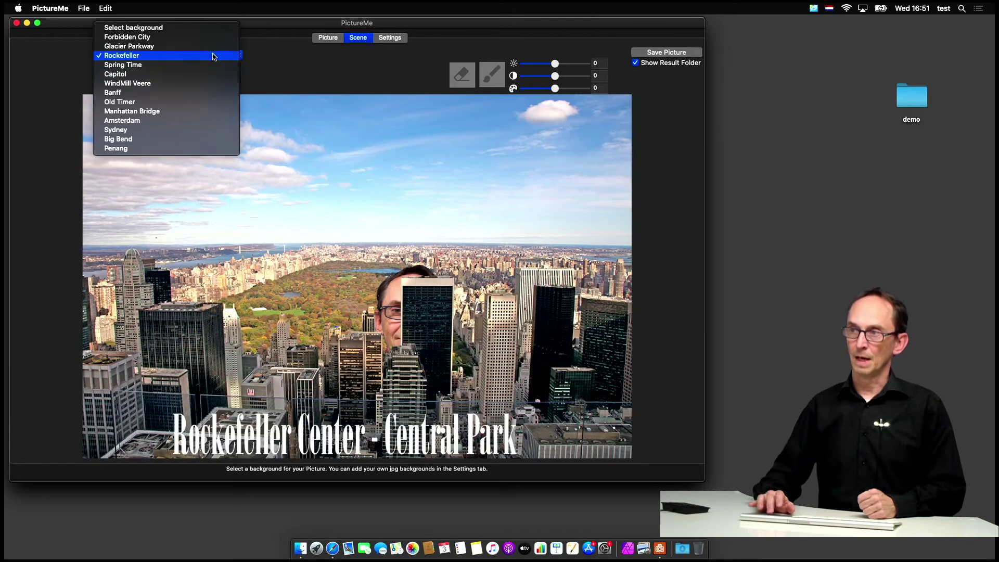
pyautogui.click(174, 74)
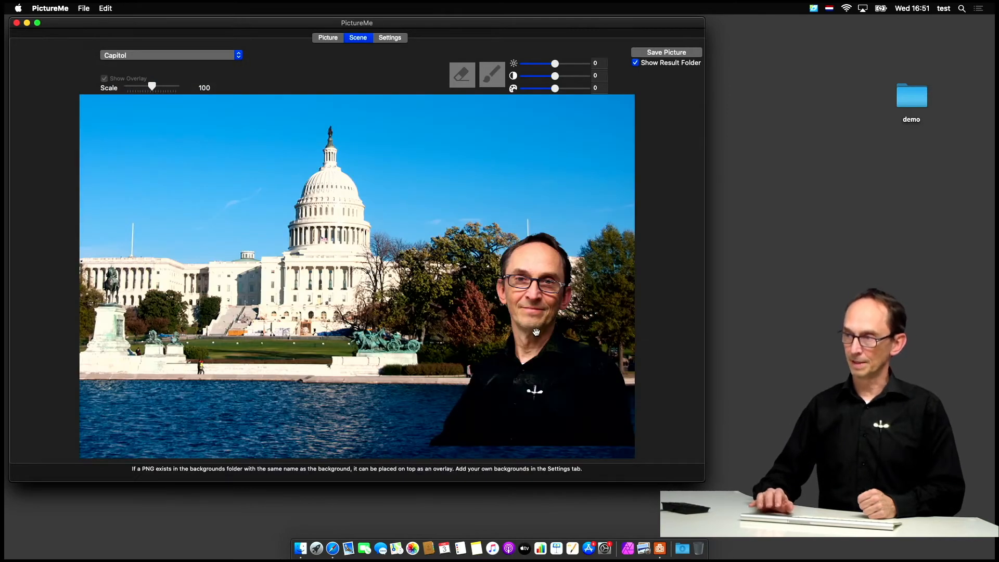
# Shift the presenter left and down in the scene, then return to the Picture view.
pyautogui.moveTo(536, 332); pyautogui.dragTo(505, 361)
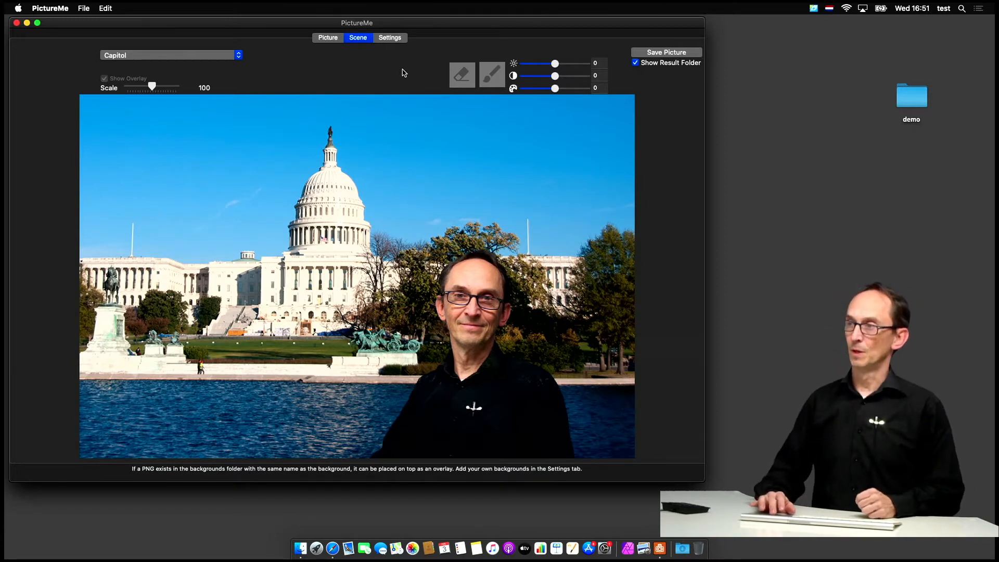
pyautogui.click(329, 37)
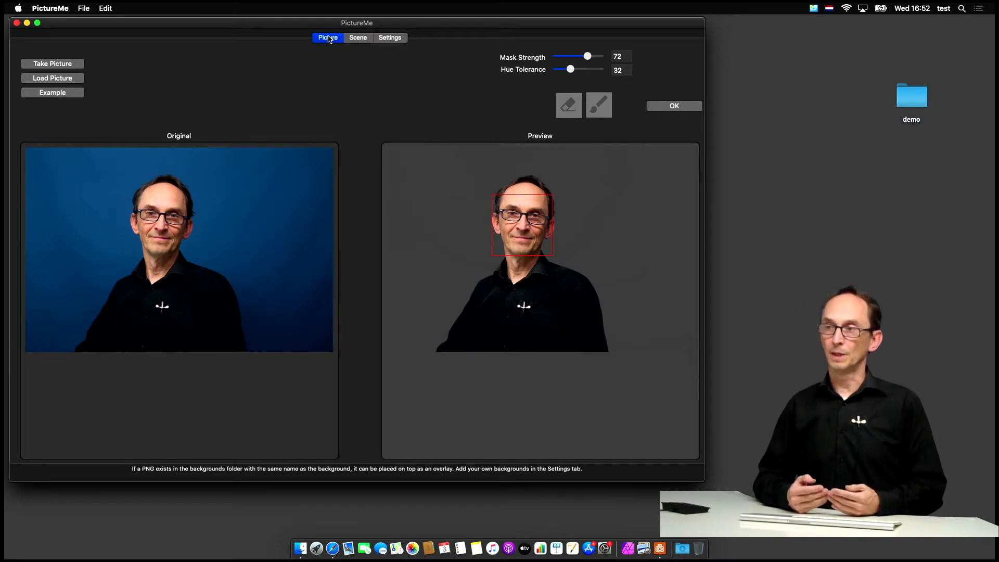
# Load avatar-standing.jpg from the demo folder instead of capturing from the camera.
pyautogui.click(79, 65)
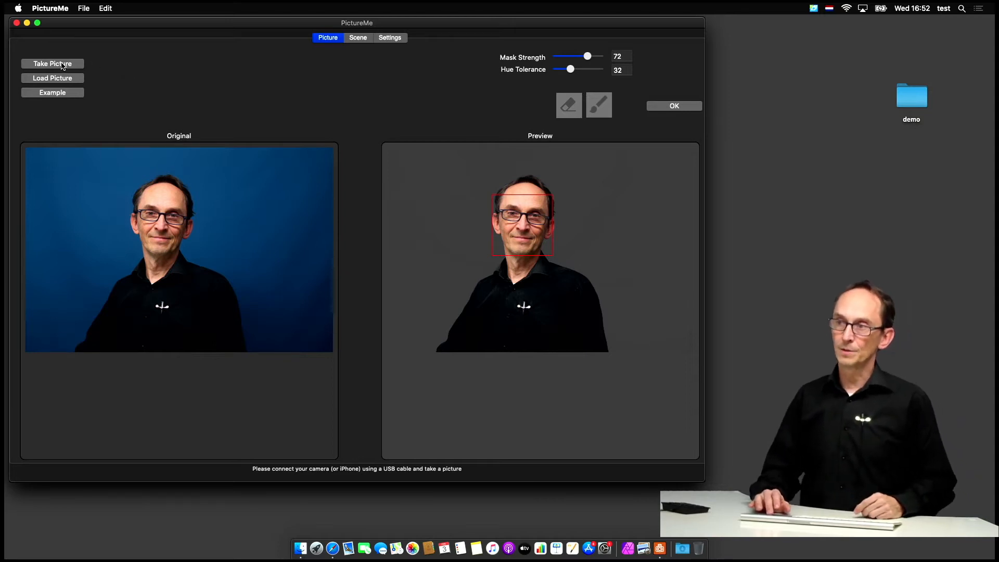
pyautogui.click(64, 79)
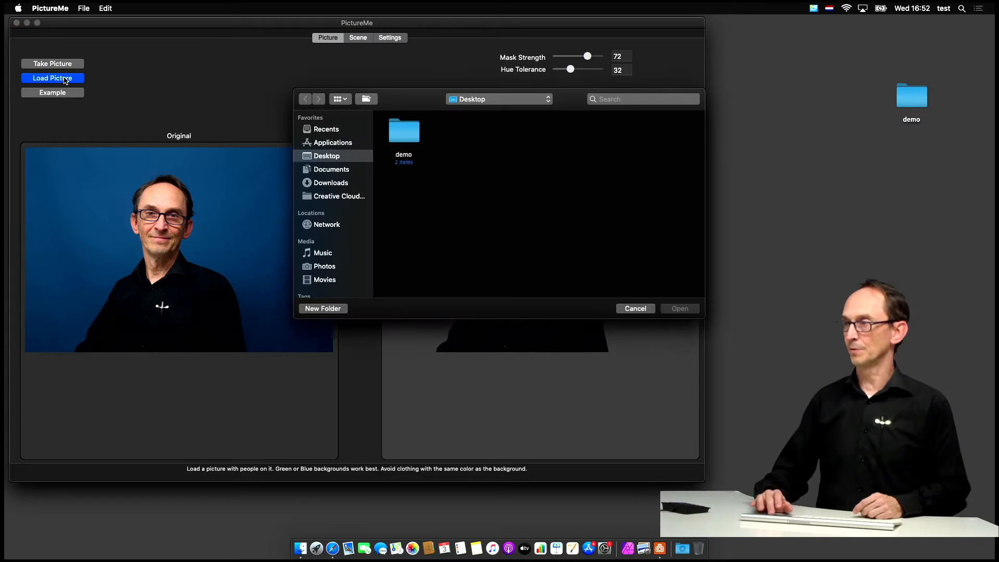
pyautogui.doubleClick(410, 131)
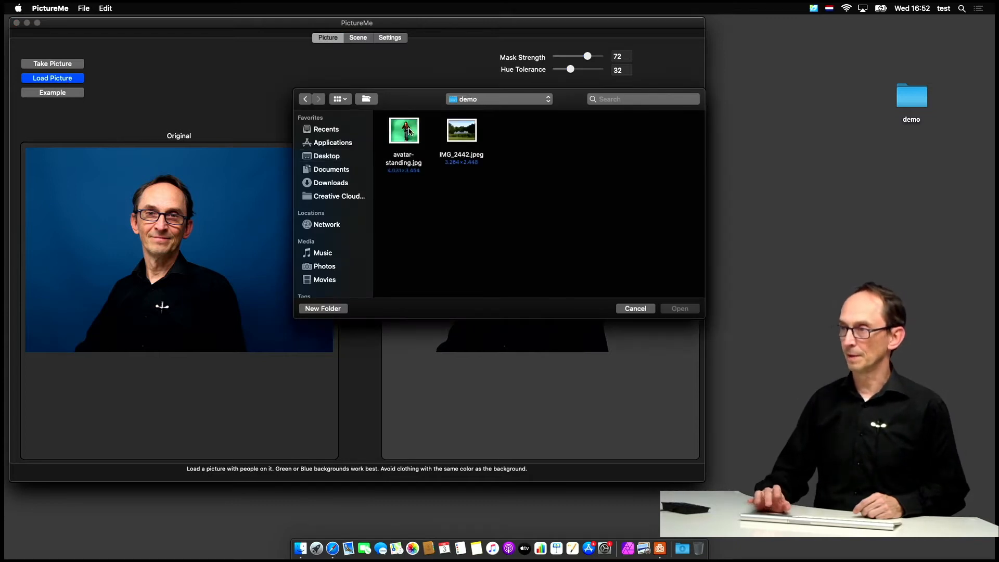
pyautogui.doubleClick(405, 132)
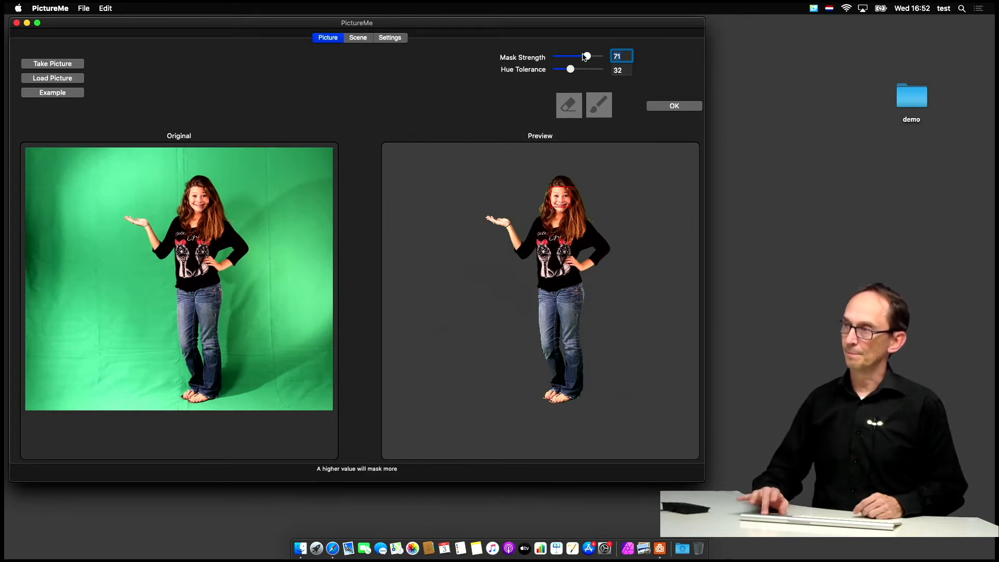
# Raise the mask strength to 93 for the girl's green-screen photo.
pyautogui.moveTo(586, 57); pyautogui.dragTo(589, 56)
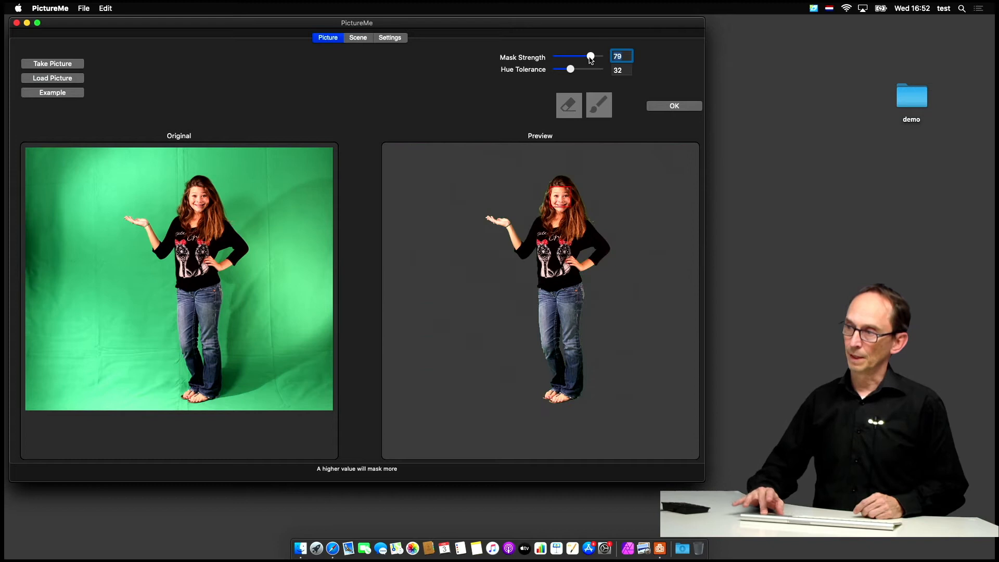
pyautogui.moveTo(592, 56); pyautogui.dragTo(596, 58)
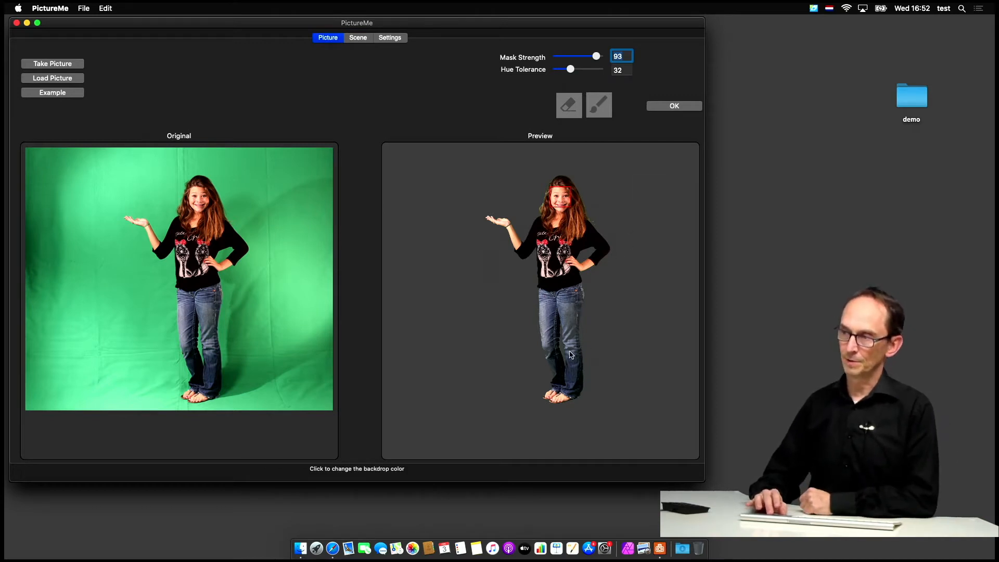
# Change the preview backdrop colour from dark grey to white via the Colors panel.
pyautogui.click(621, 204)
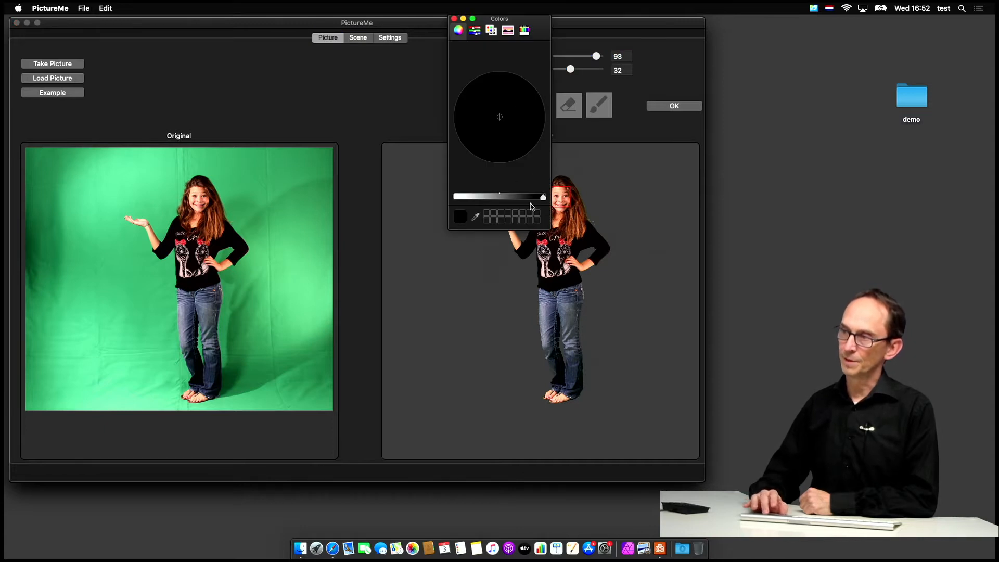
pyautogui.moveTo(543, 198); pyautogui.dragTo(455, 198)
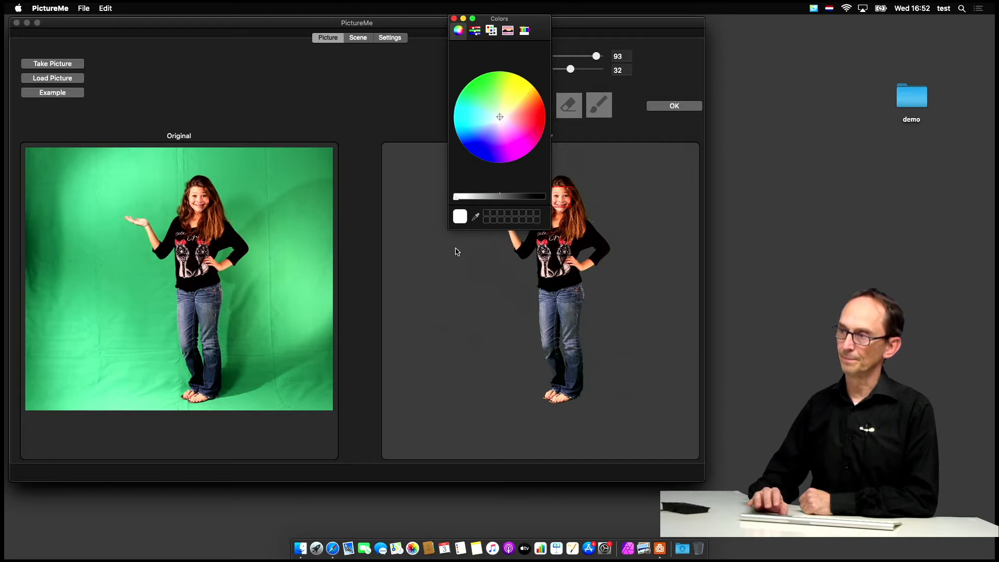
pyautogui.press('super+z')
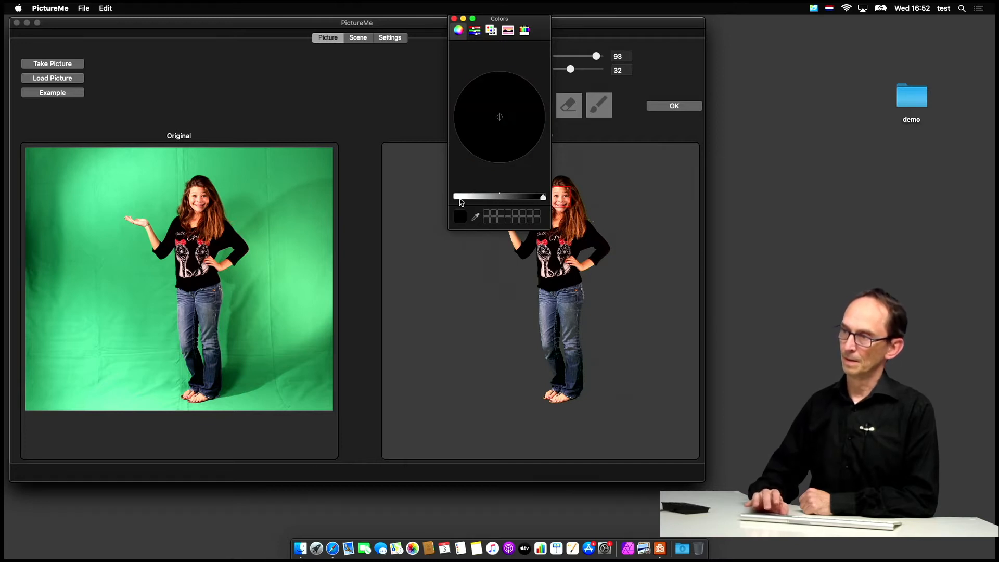
pyautogui.click(460, 200)
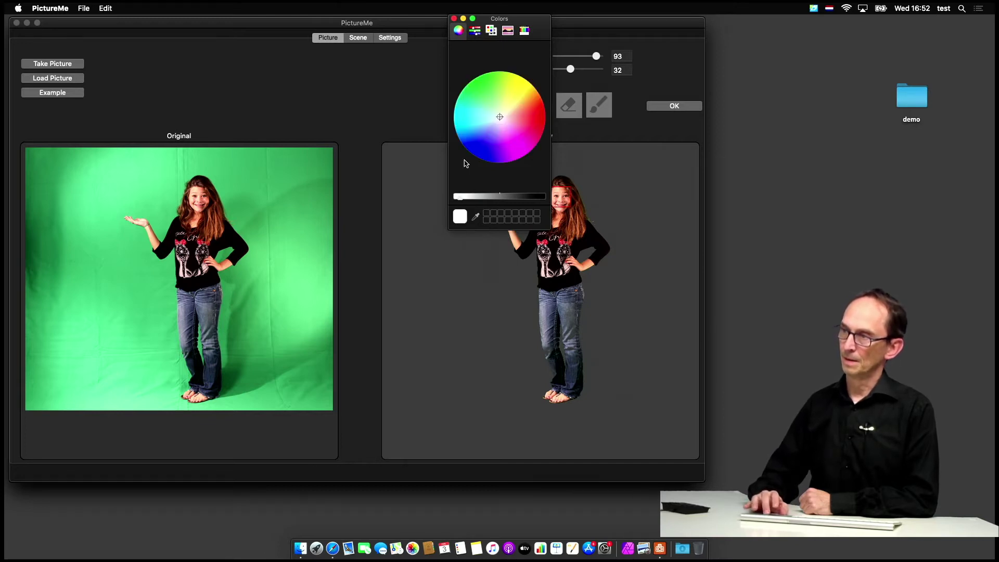
pyautogui.click(456, 19)
pyautogui.click(547, 219)
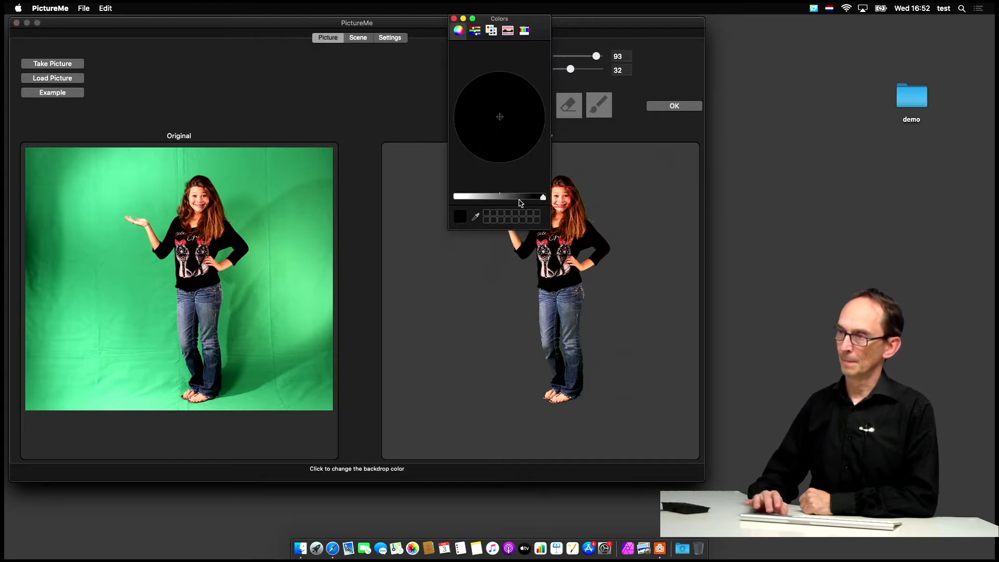
pyautogui.click(459, 200)
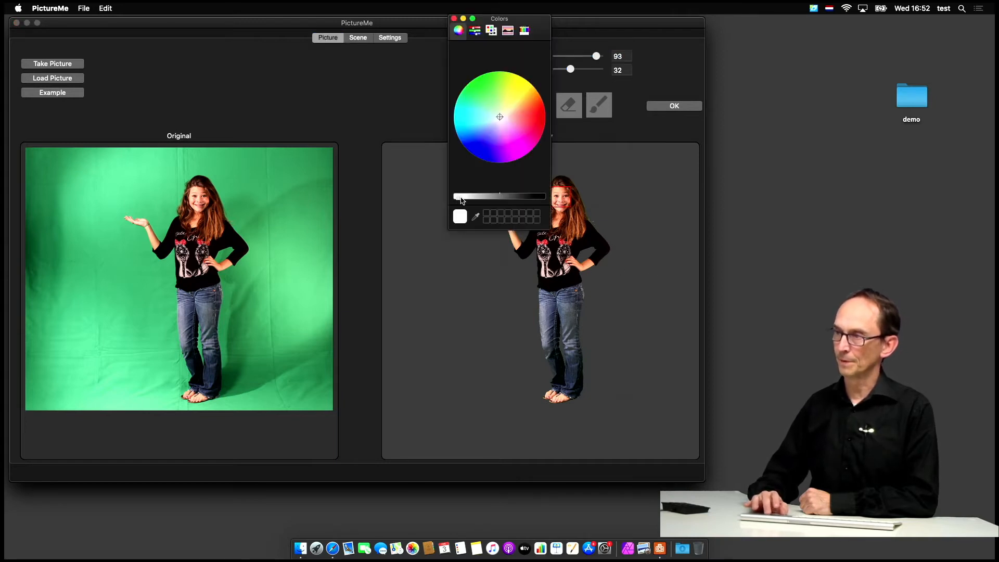
pyautogui.click(461, 223)
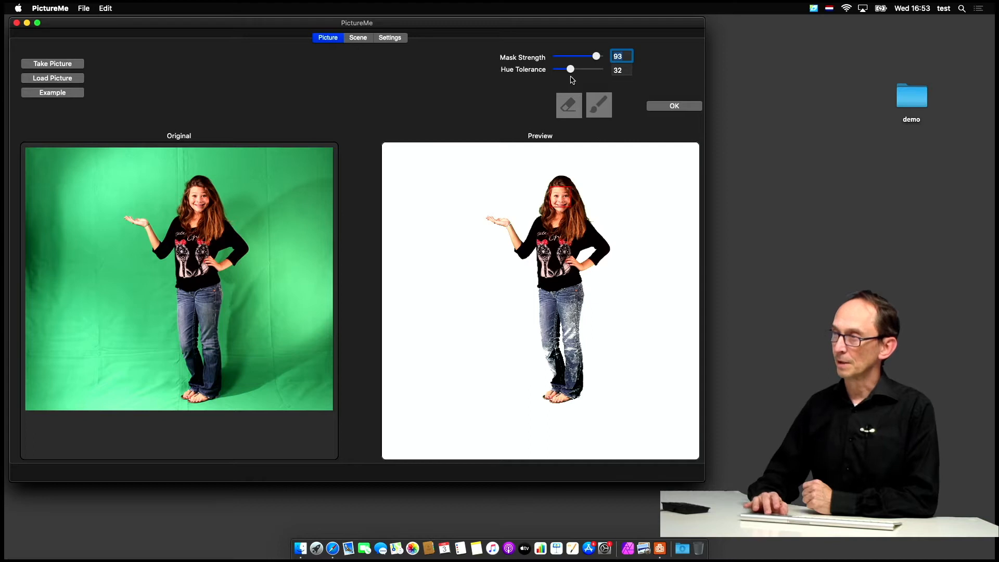
# Raise hue tolerance to 46, then move the girl up and left on the Capitol backdrop.
pyautogui.moveTo(571, 69)
pyautogui.moveTo(570, 71); pyautogui.dragTo(586, 71)
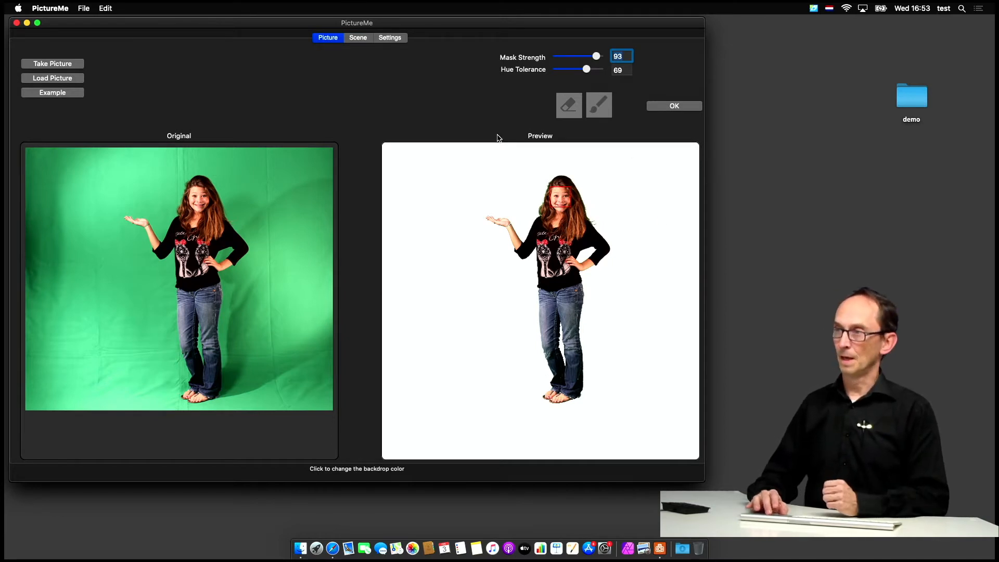
pyautogui.click(358, 37)
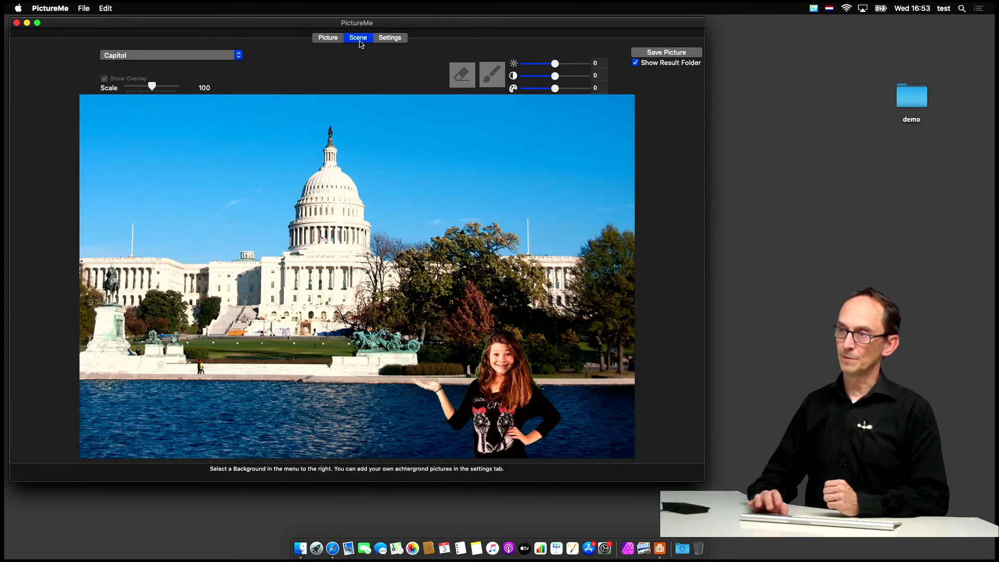
pyautogui.moveTo(497, 383); pyautogui.dragTo(456, 346)
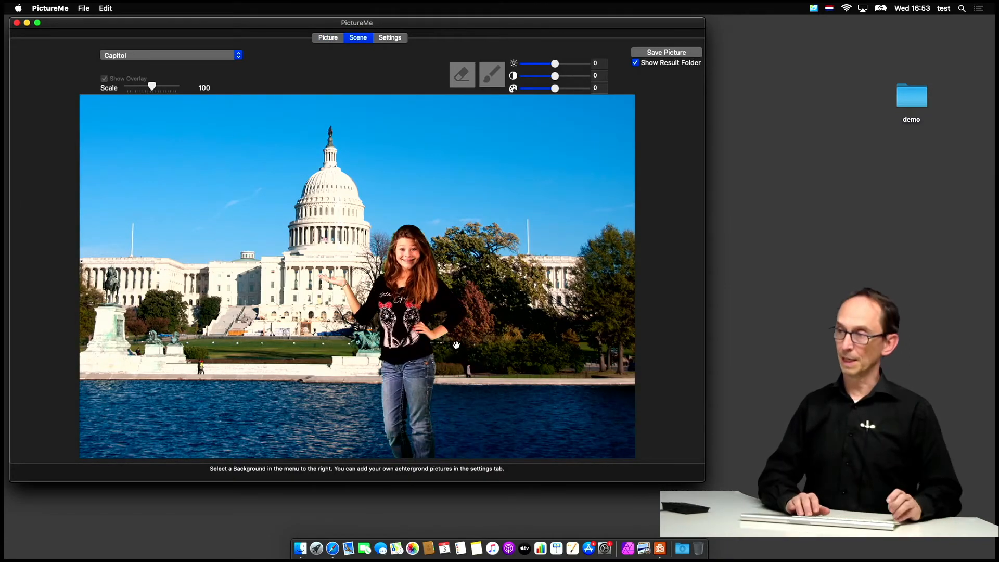
pyautogui.scroll(3, 456, 345)
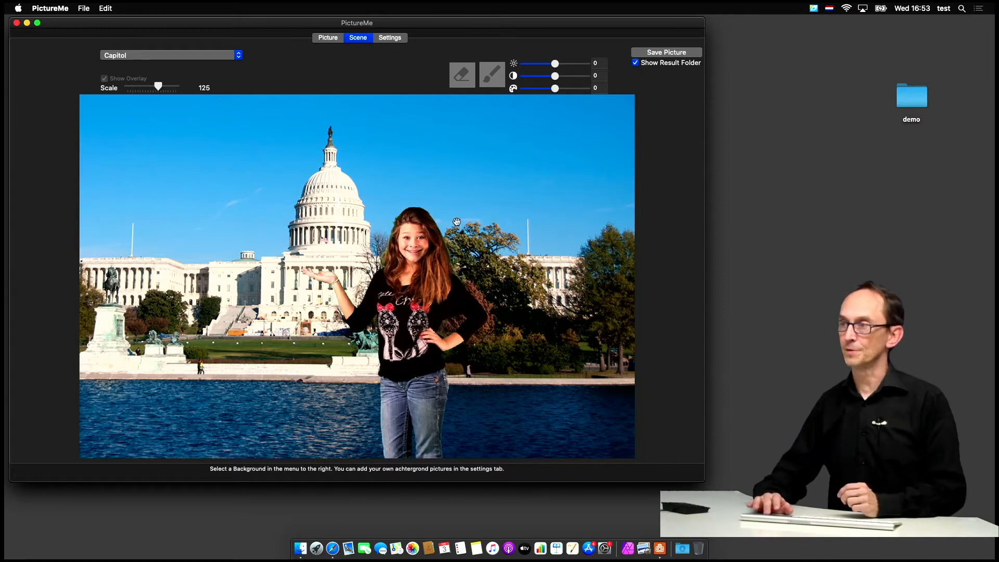
pyautogui.click(327, 38)
# Load the woman-in-hat example photo and tune removal to mask strength 56, hue tolerance 16.
pyautogui.click(67, 92)
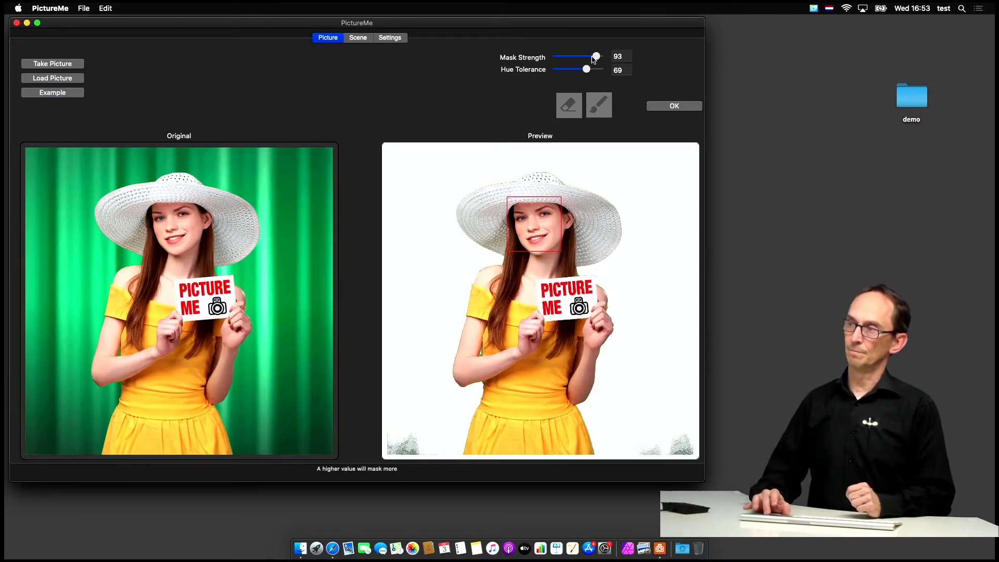
pyautogui.moveTo(595, 57); pyautogui.dragTo(577, 56)
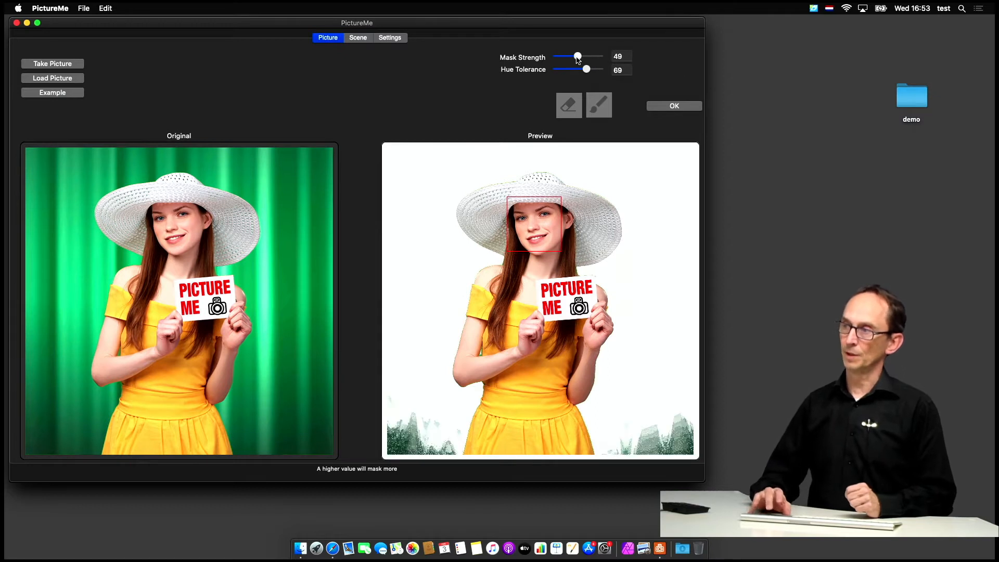
pyautogui.moveTo(587, 71)
pyautogui.mouseDown()
pyautogui.moveTo(546, 74)
pyautogui.moveTo(576, 70)
pyautogui.mouseUp()
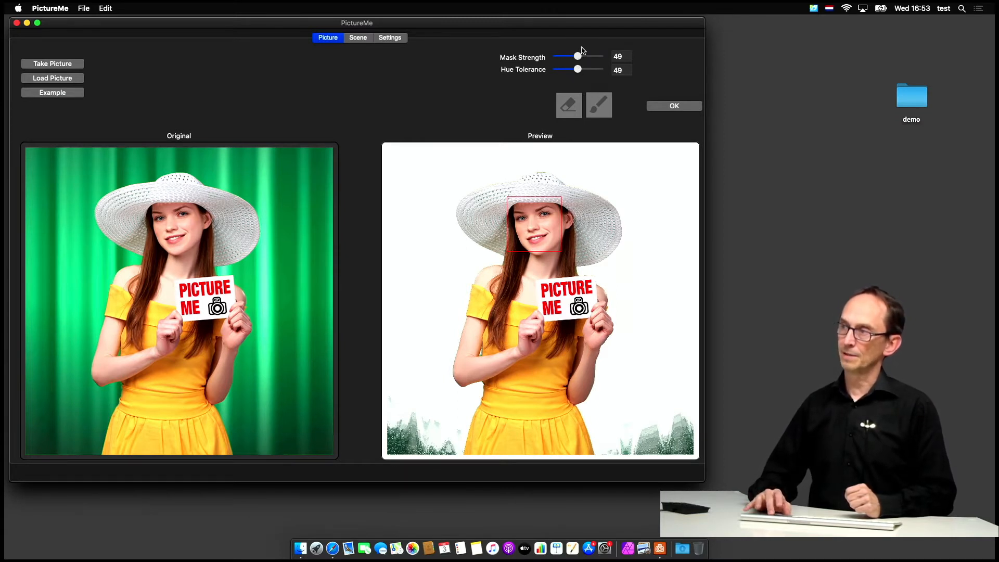
pyautogui.moveTo(578, 58); pyautogui.dragTo(589, 57)
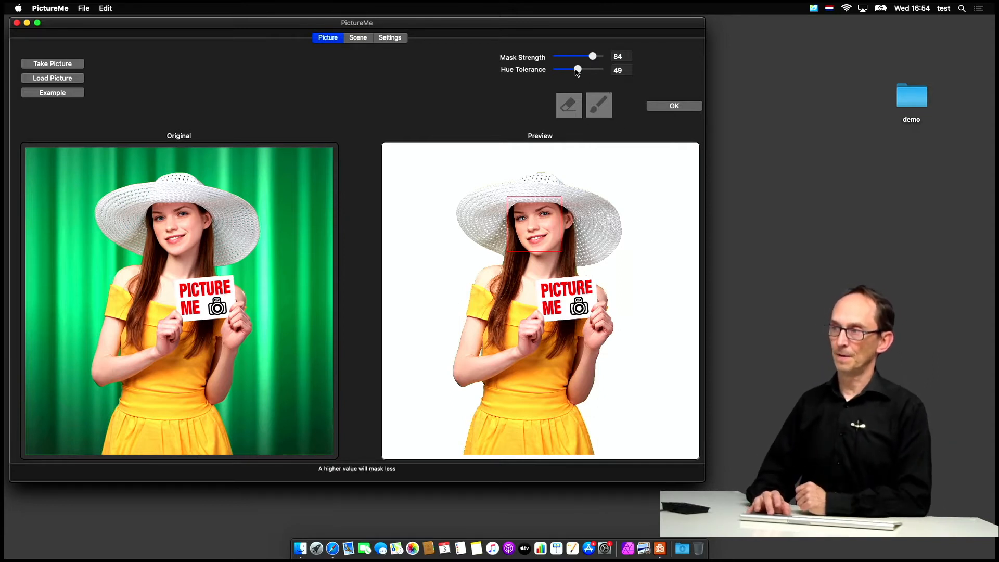
pyautogui.moveTo(576, 70); pyautogui.dragTo(564, 69)
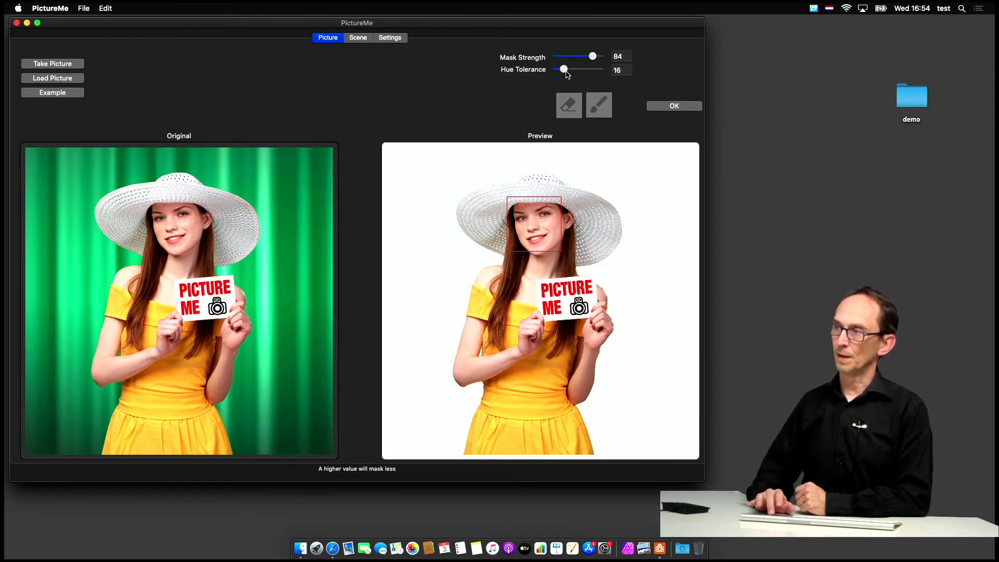
pyautogui.moveTo(591, 57); pyautogui.dragTo(579, 56)
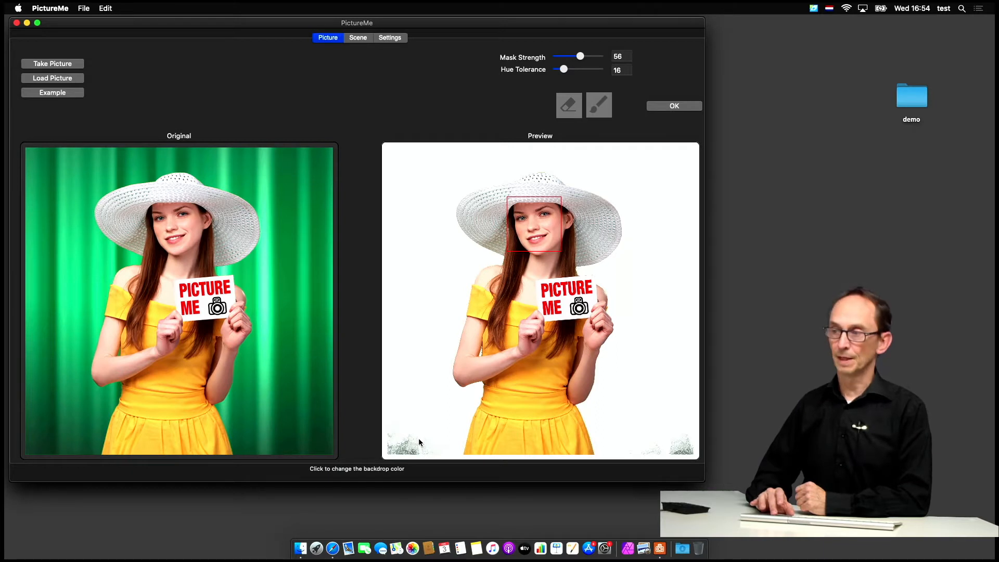
# Erase the green residue at the preview's bottom-left corner.
pyautogui.click(569, 105)
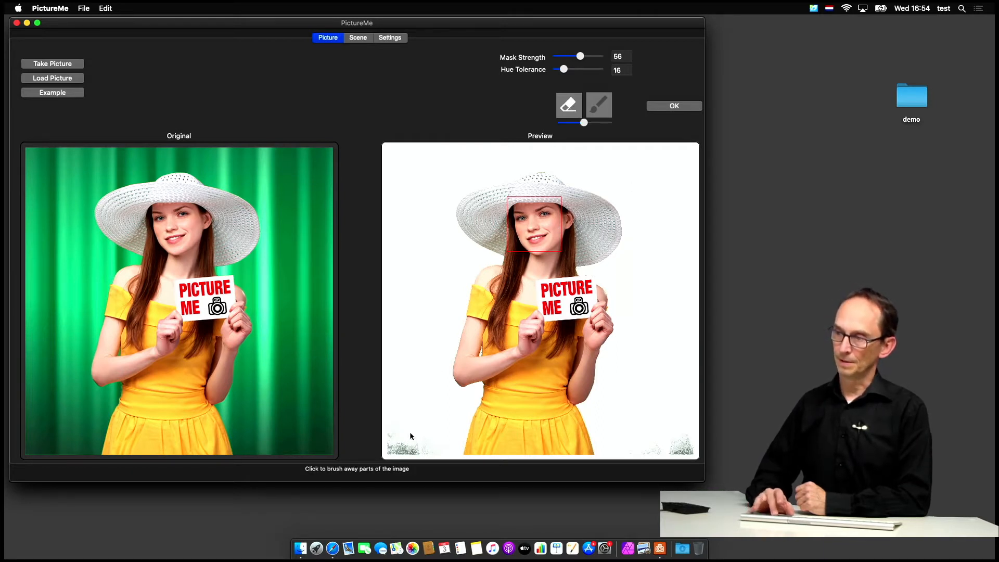
pyautogui.click(394, 443)
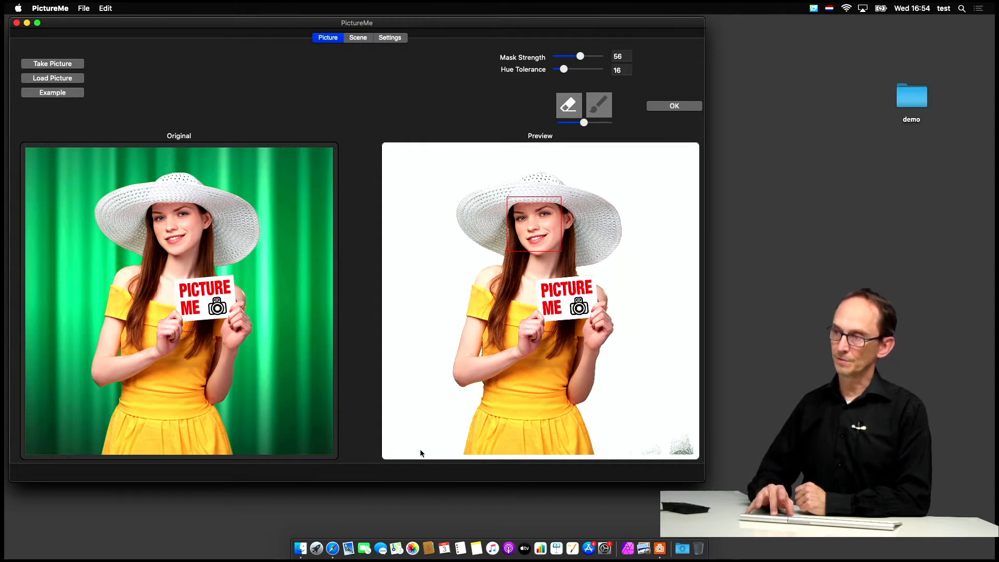
# Set the preview backdrop colour to a mid grey in the Colors panel.
pyautogui.click(575, 109)
pyautogui.click(626, 167)
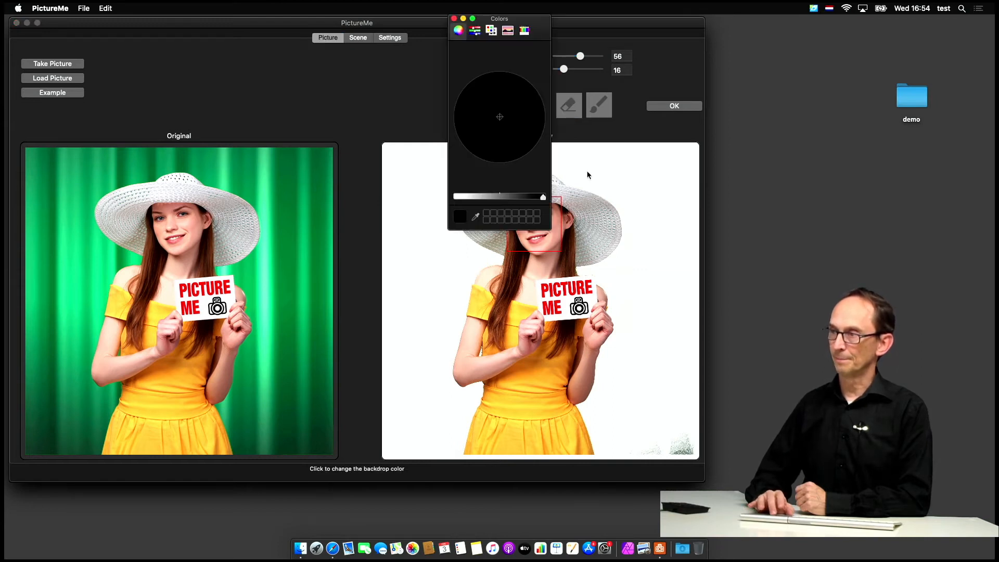
pyautogui.click(504, 199)
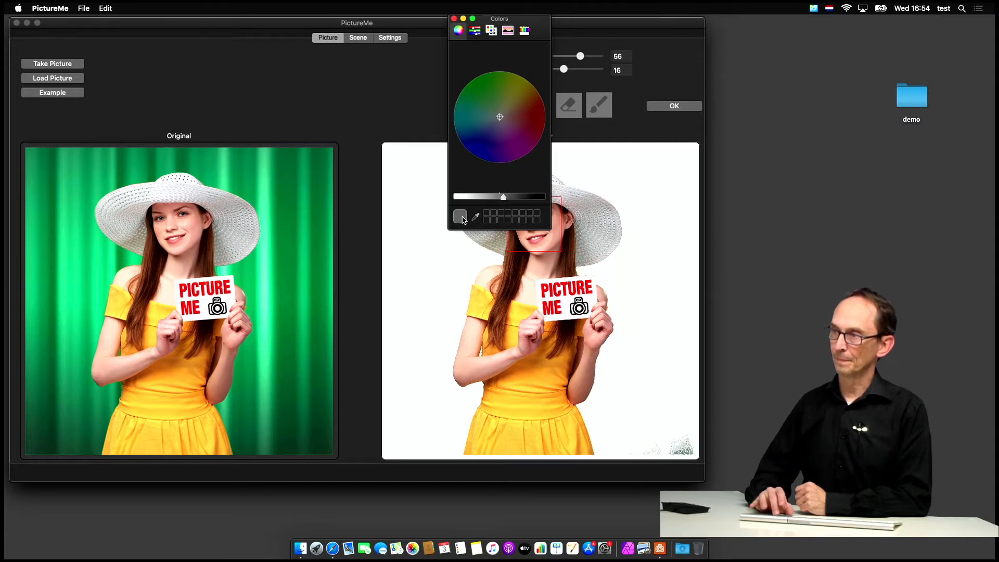
pyautogui.click(456, 19)
pyautogui.click(593, 162)
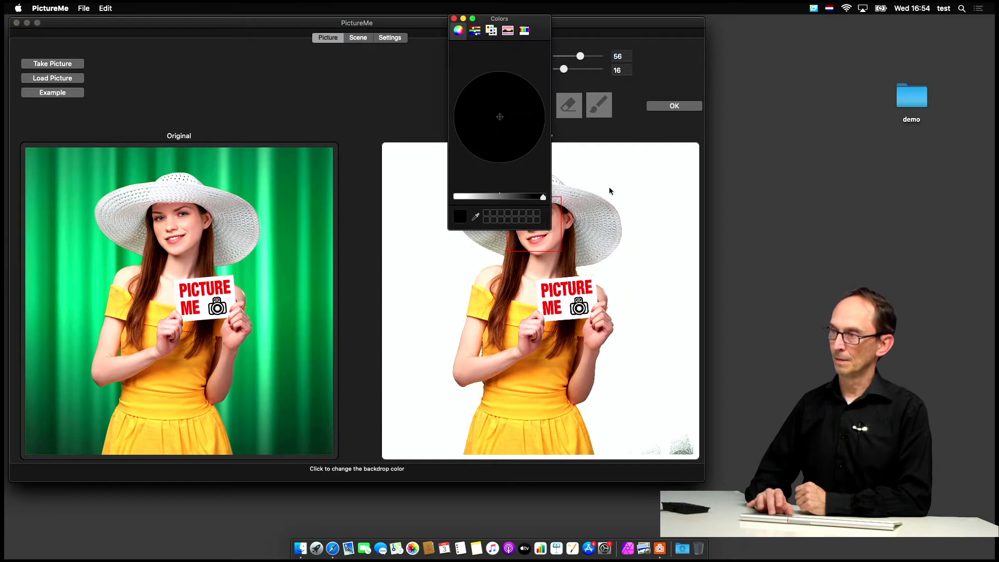
pyautogui.click(514, 197)
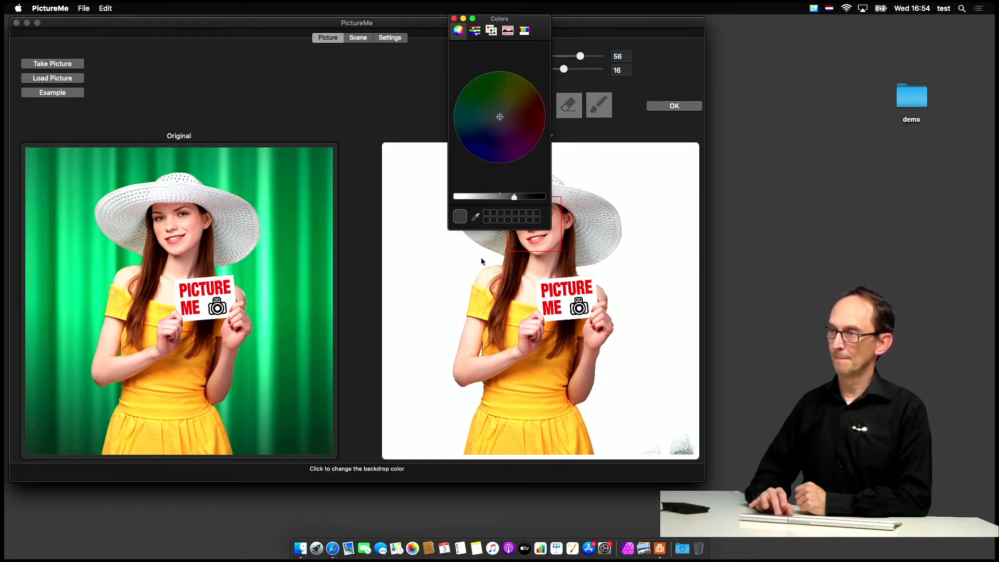
pyautogui.click(454, 19)
# Size the eraser and cut a round patch out of the yellow dress.
pyautogui.click(599, 106)
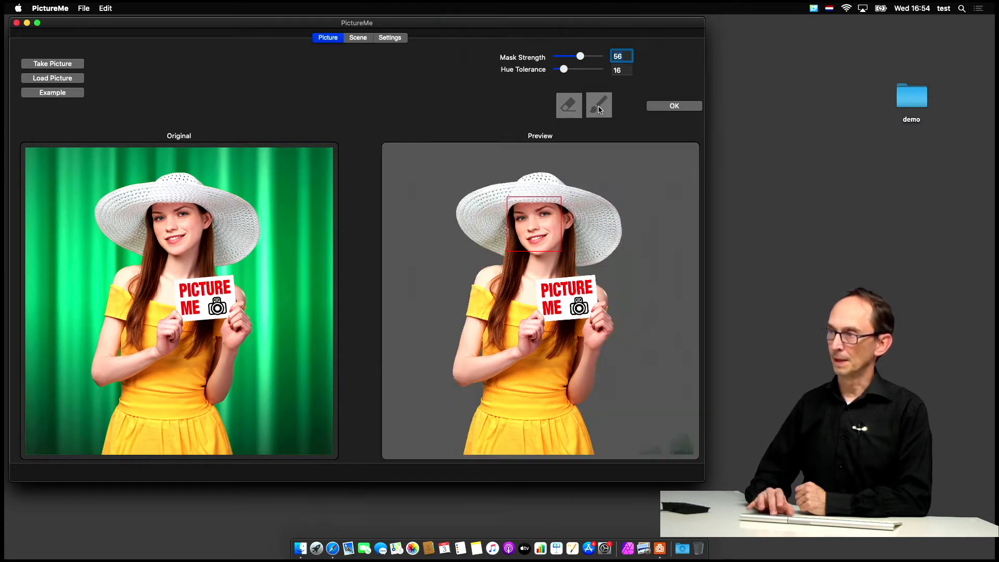
pyautogui.click(570, 109)
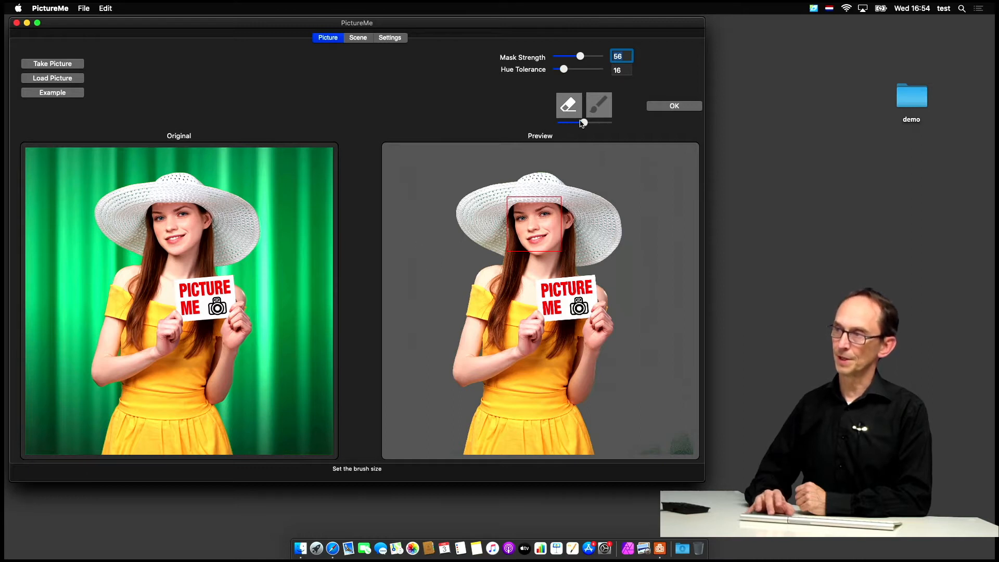
pyautogui.moveTo(582, 123); pyautogui.dragTo(583, 123)
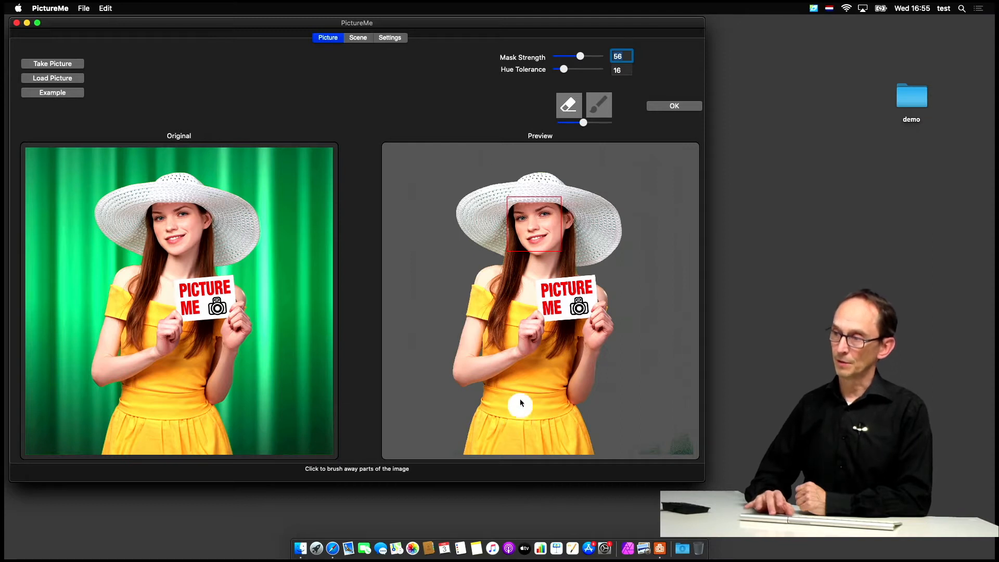
pyautogui.moveTo(520, 403); pyautogui.dragTo(527, 402)
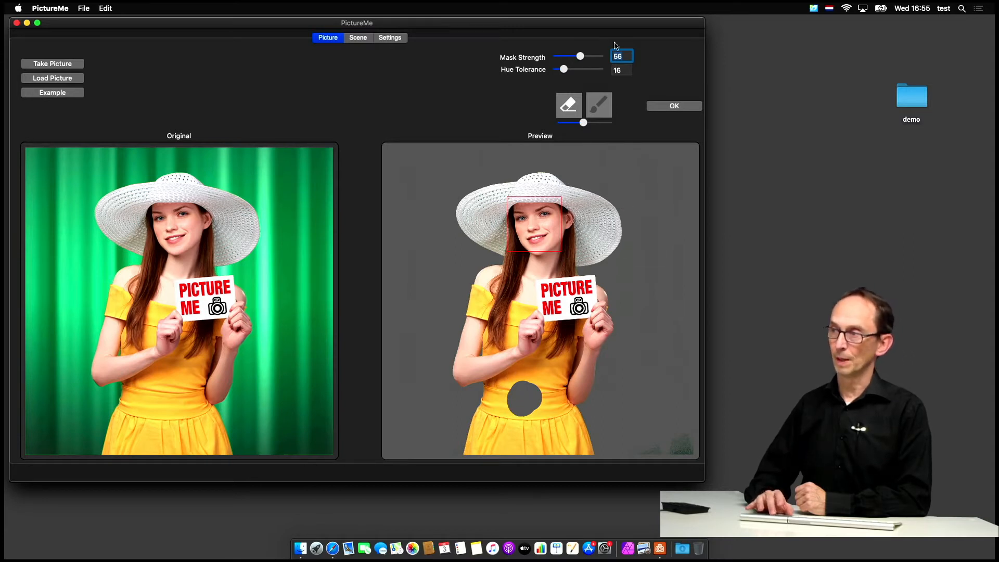
# Paint the erased patch back so the dress is whole again.
pyautogui.click(597, 108)
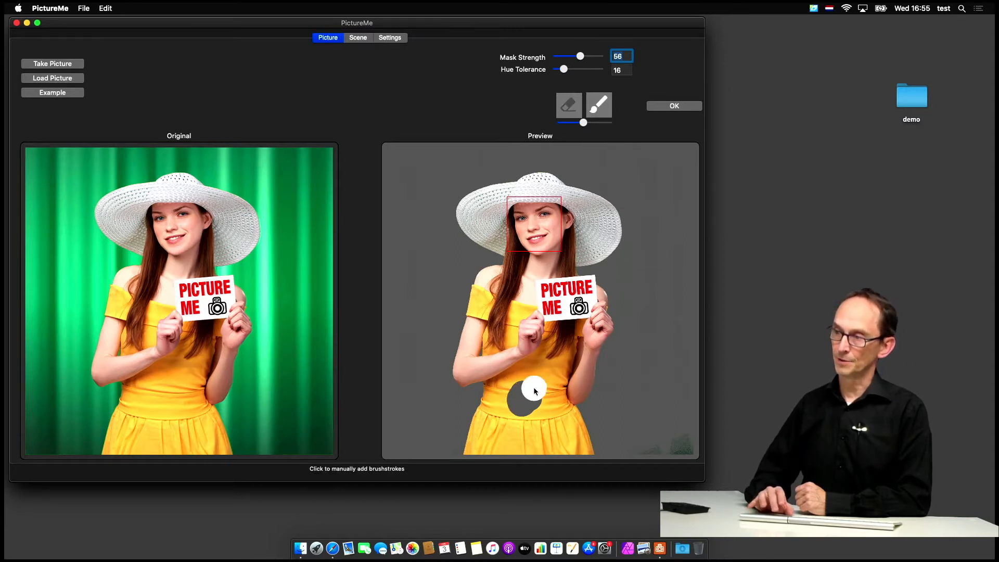
pyautogui.moveTo(533, 386); pyautogui.dragTo(526, 417)
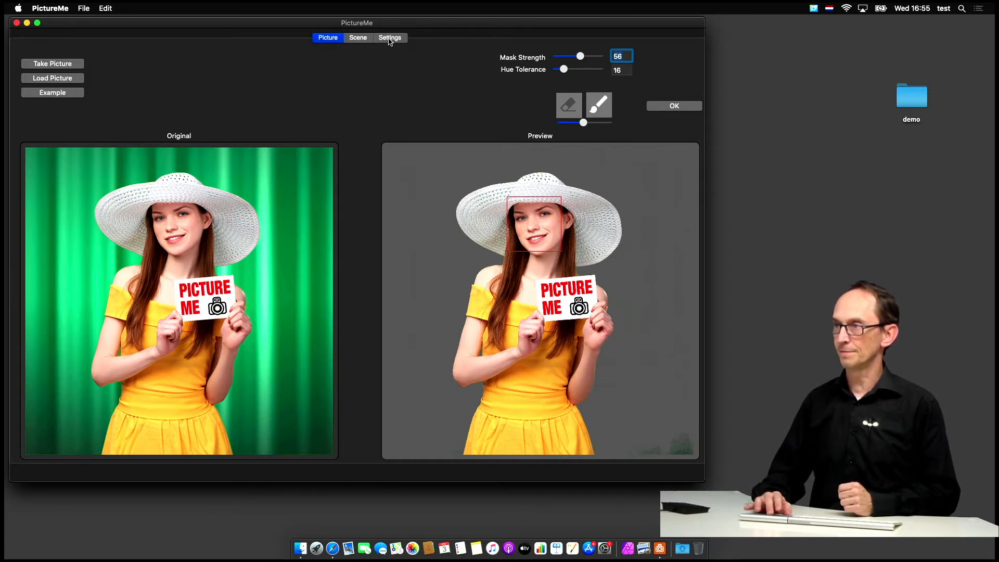
# Move the woman up-left in the scene and clear the chosen background.
pyautogui.click(358, 38)
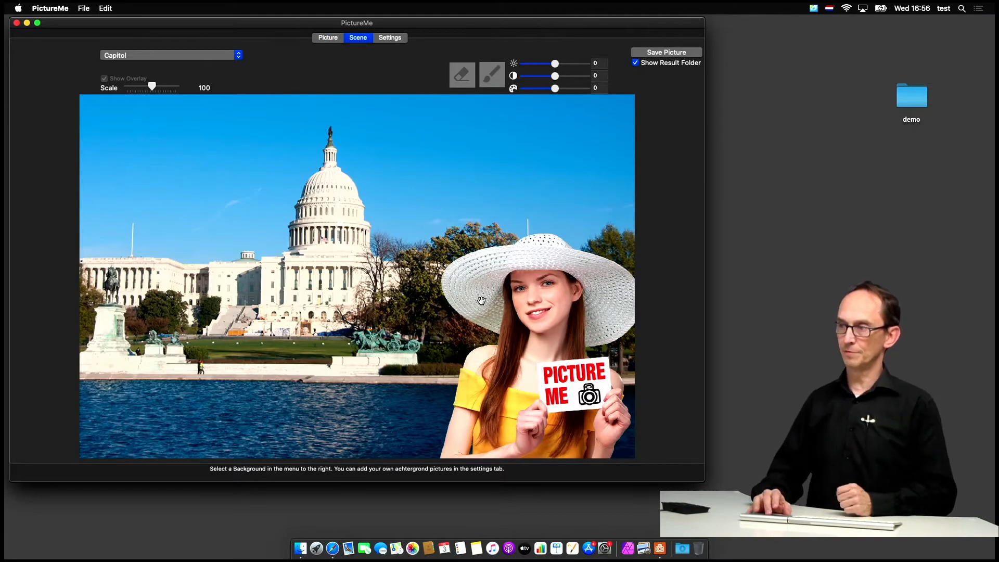
pyautogui.moveTo(481, 300); pyautogui.dragTo(464, 307)
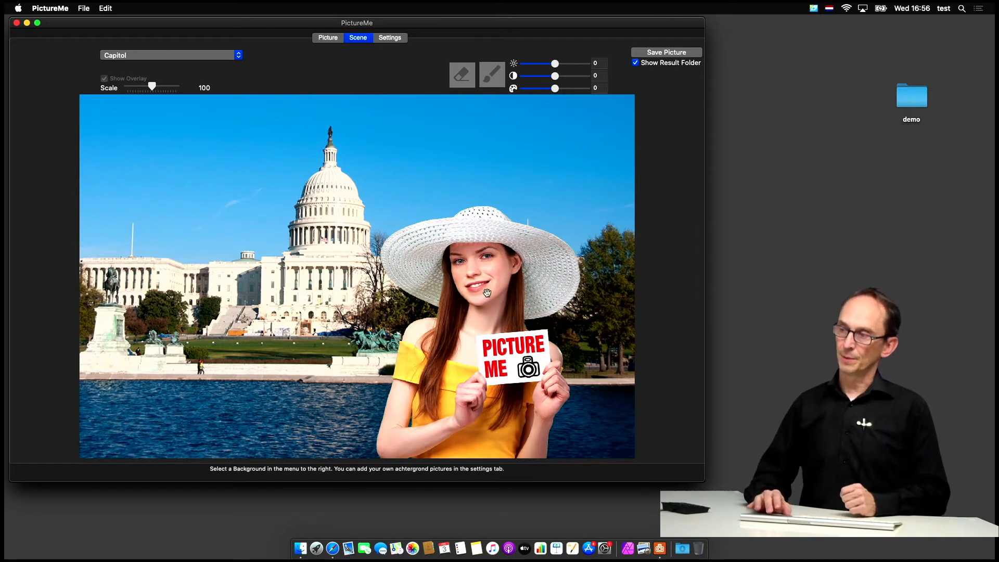
pyautogui.click(201, 56)
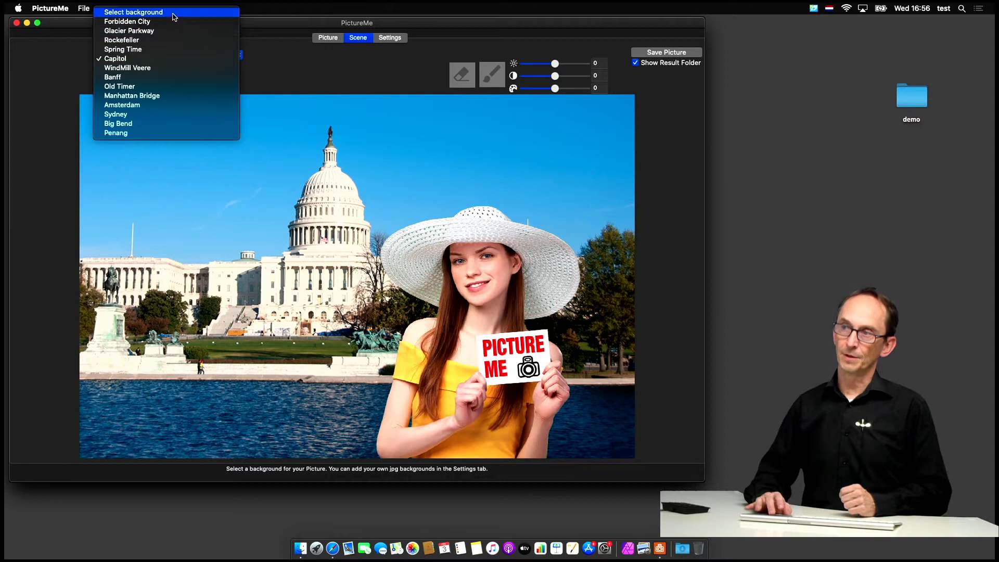
pyautogui.click(173, 14)
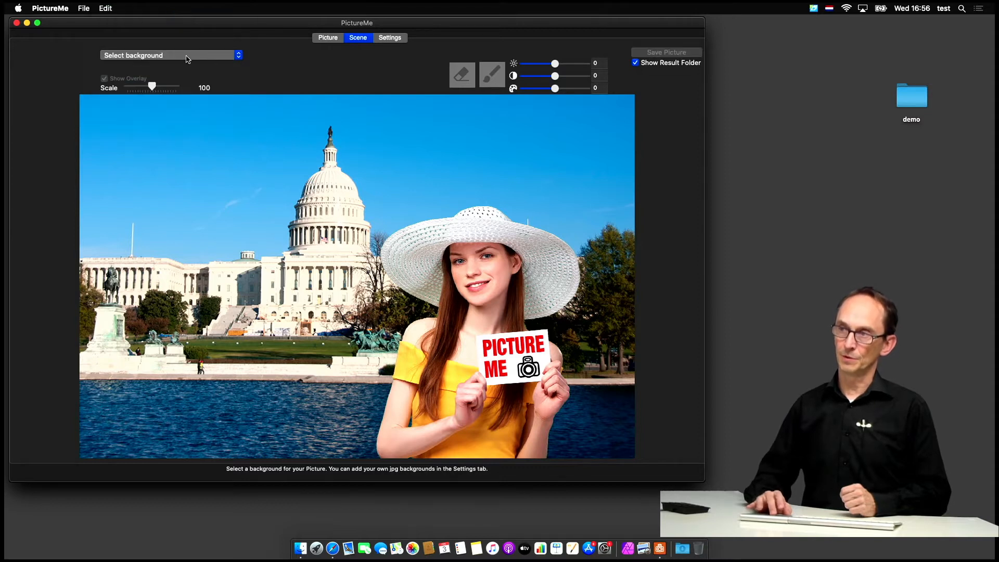
# Choose the Forbidden City backdrop, then reopen the background list.
pyautogui.click(187, 57)
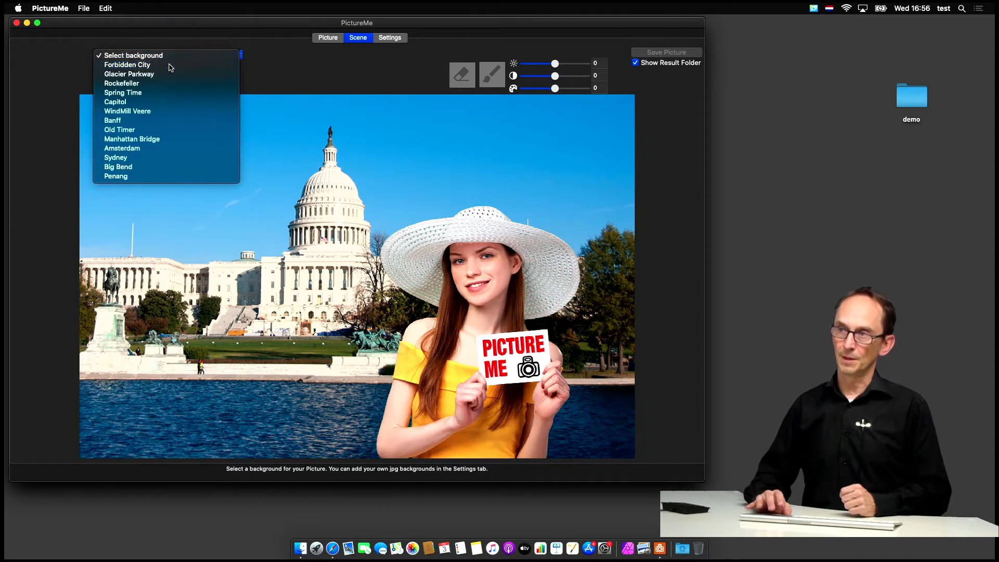
pyautogui.click(170, 66)
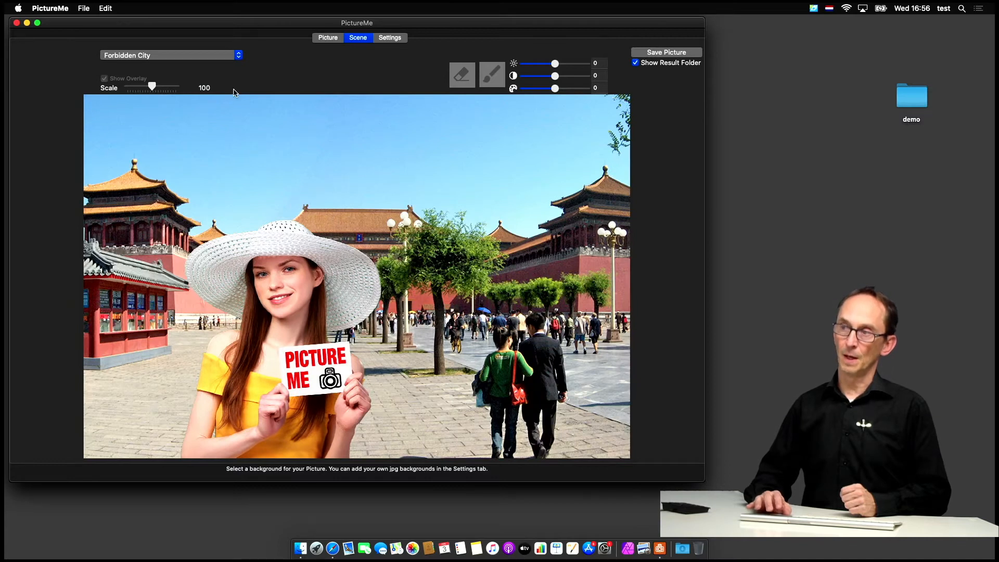
pyautogui.click(202, 57)
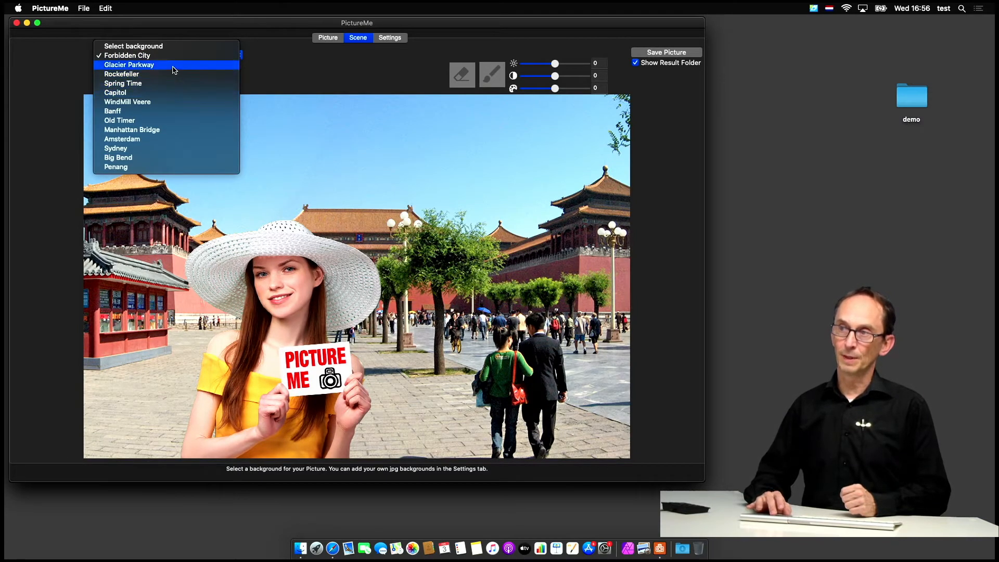
pyautogui.click(379, 169)
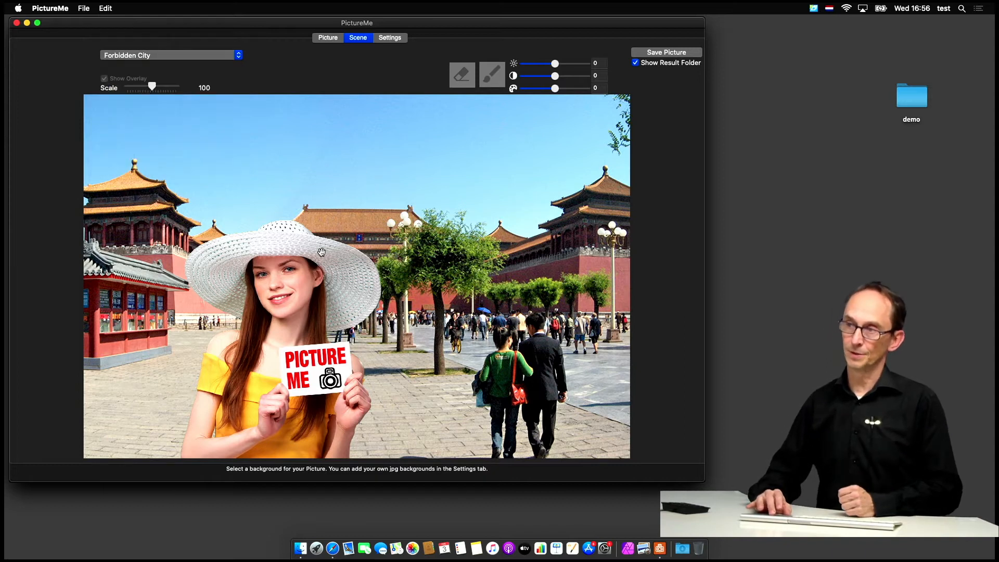
pyautogui.click(216, 56)
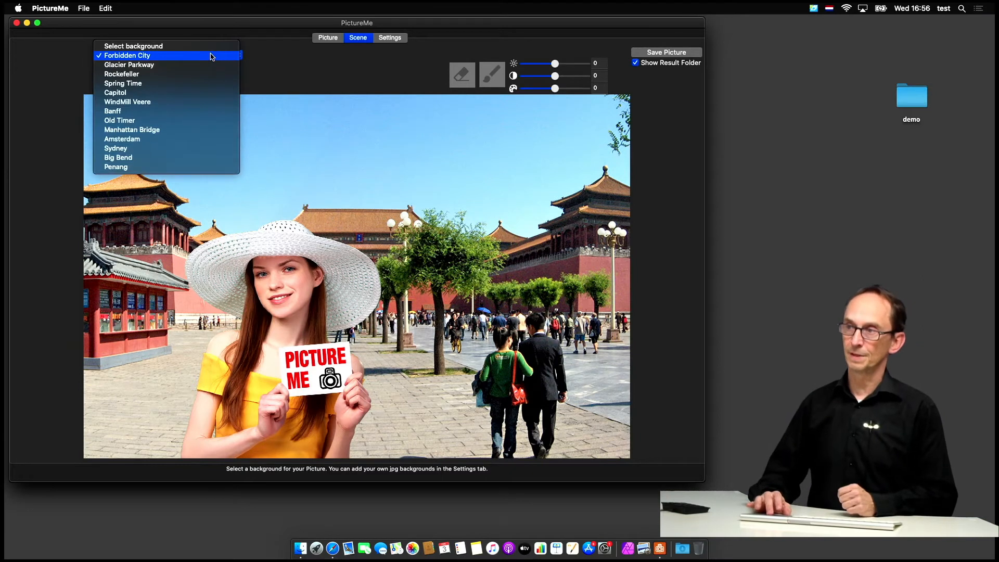
# Pick the Rockefeller scene and move the subject up-left in front of the skyline.
pyautogui.click(189, 75)
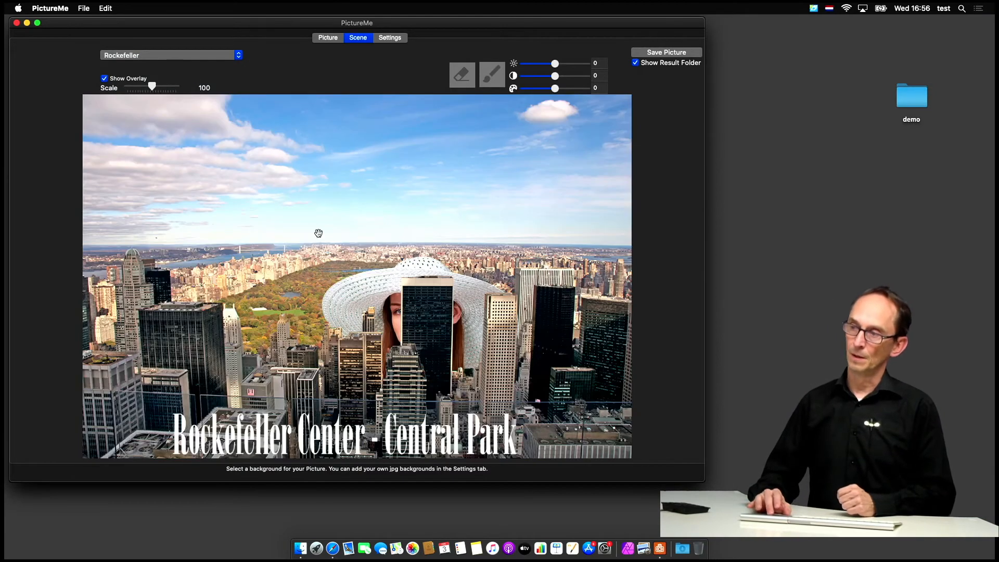
pyautogui.moveTo(385, 298); pyautogui.dragTo(357, 266)
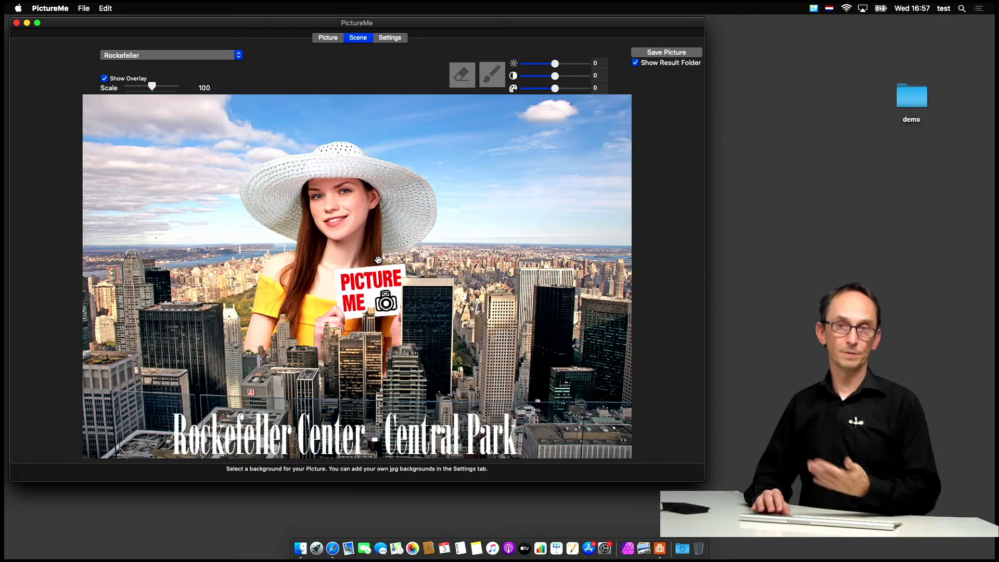
# Switch the backdrop to the Spring Time blossom scene.
pyautogui.click(204, 56)
pyautogui.click(198, 65)
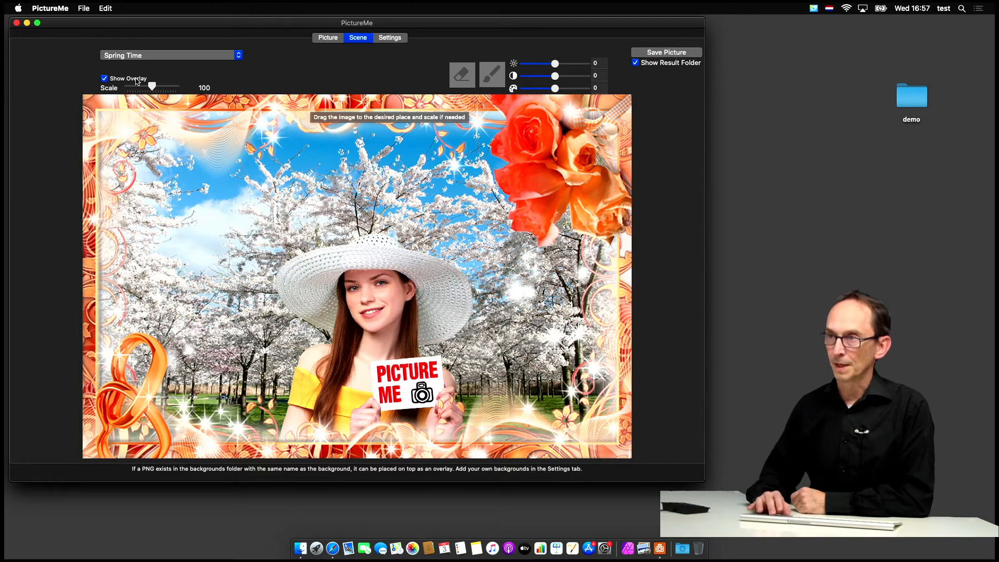
# Toggle the floral overlay frame off and back on, then switch to the settings view.
pyautogui.click(104, 78)
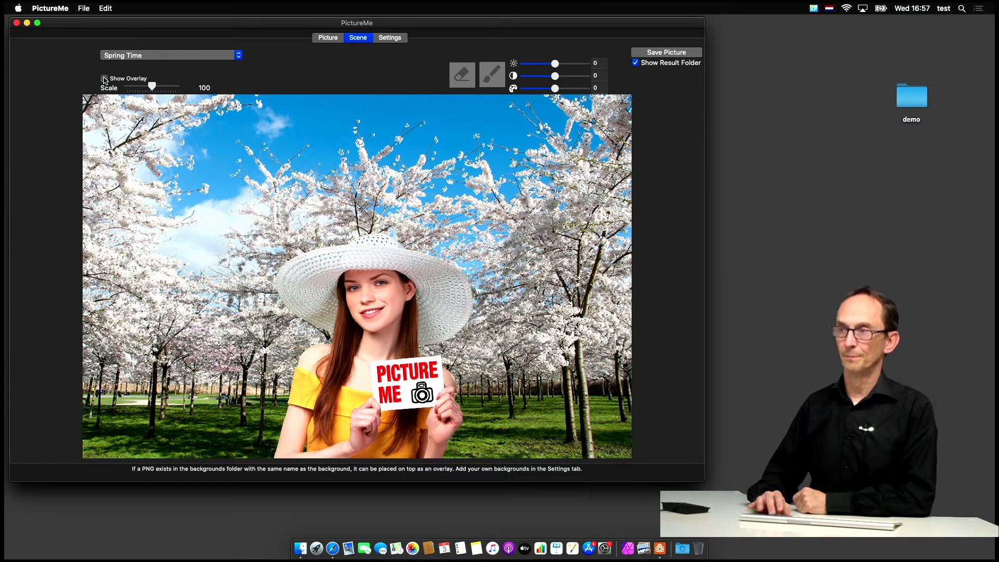
pyautogui.click(104, 79)
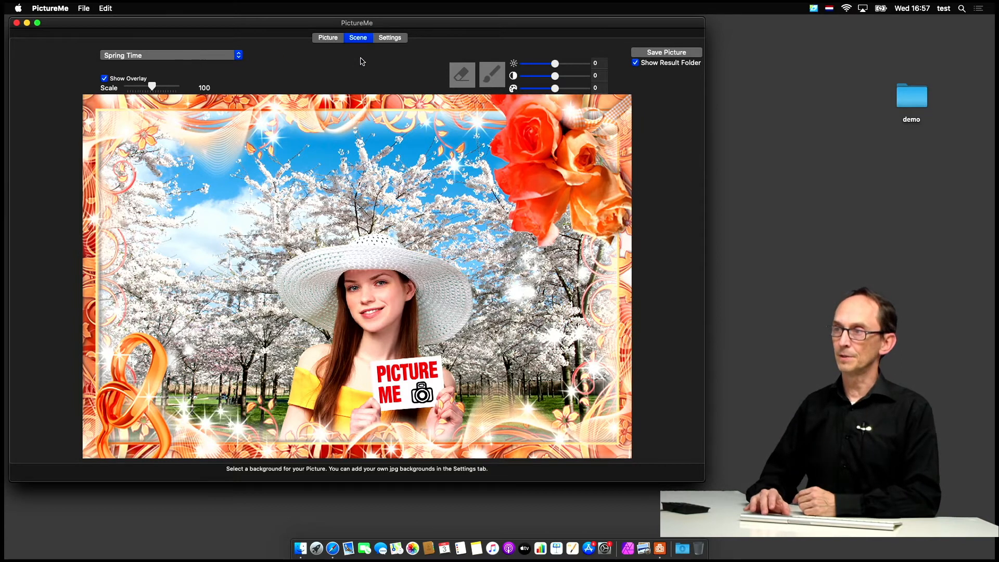
pyautogui.click(388, 38)
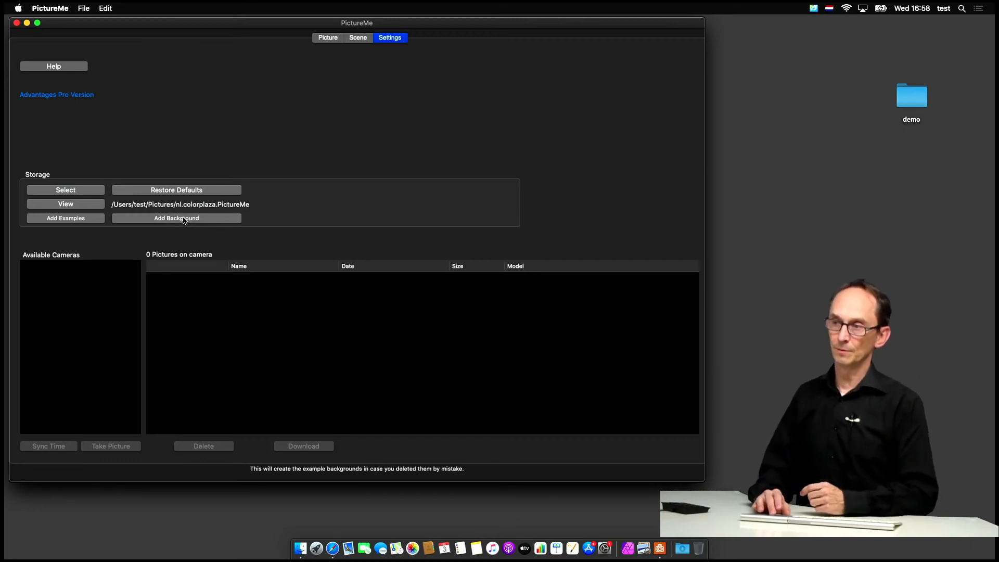
# Add the lake photo IMG_2442.jpeg as a custom background picture.
pyautogui.click(186, 220)
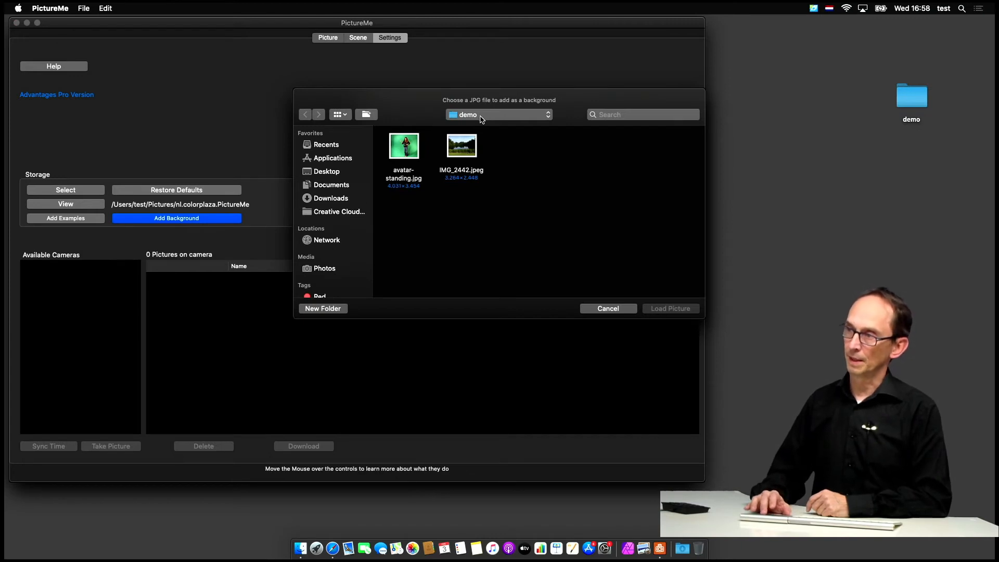
pyautogui.click(462, 147)
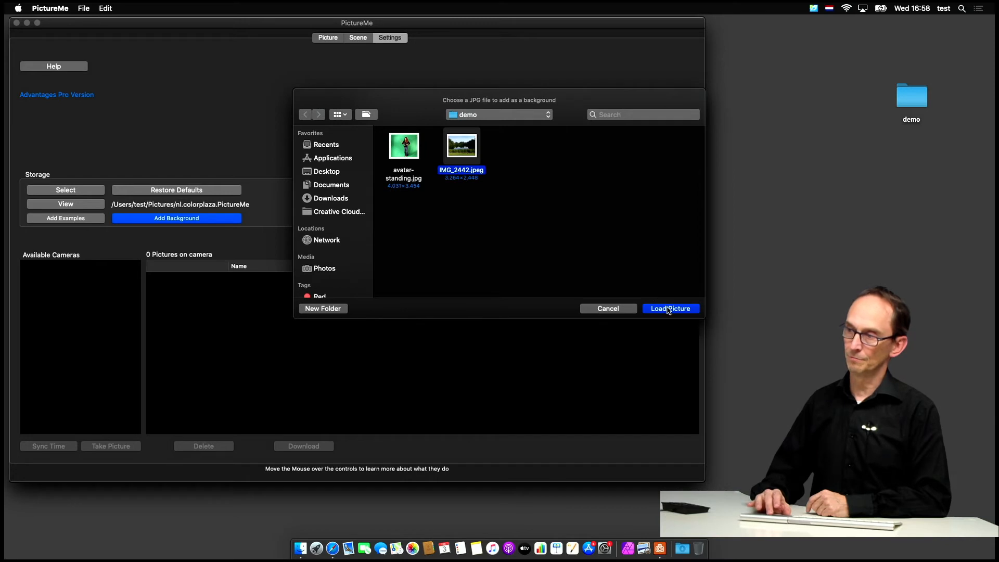
pyautogui.click(671, 310)
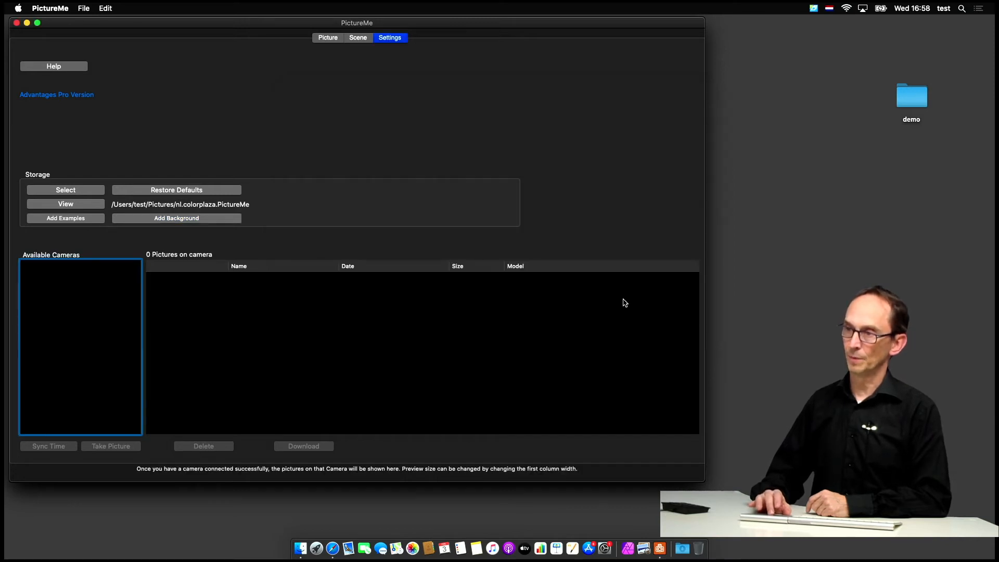
# Select the new IMG 2442 lake backdrop for the scene and shift the subject right and up.
pyautogui.click(358, 37)
pyautogui.click(195, 55)
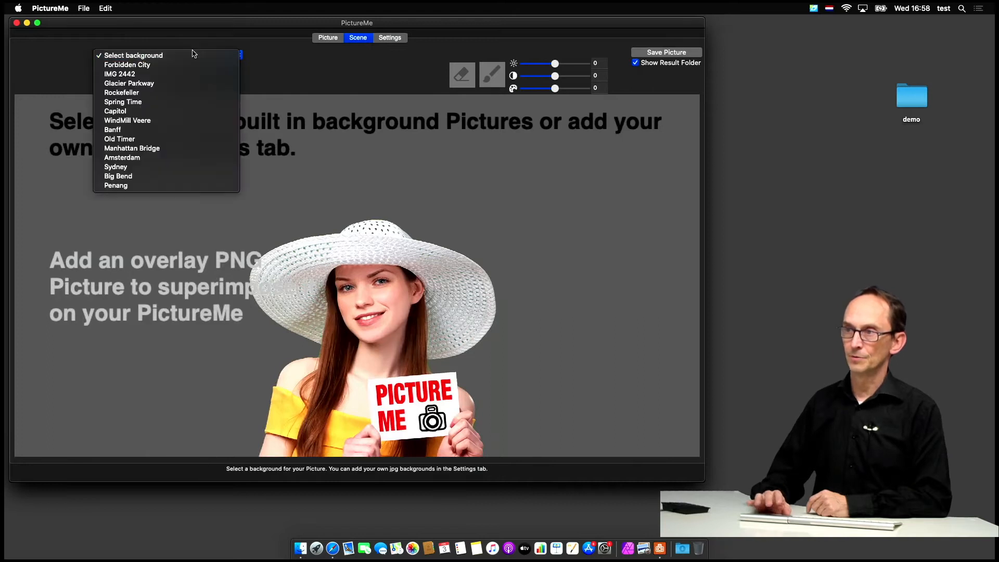
pyautogui.click(184, 76)
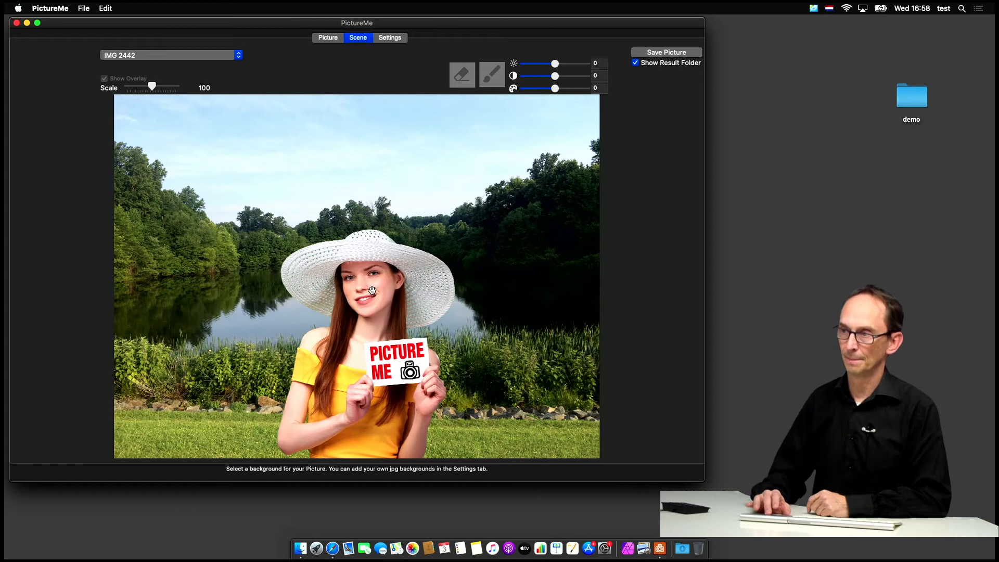
pyautogui.moveTo(371, 292); pyautogui.dragTo(445, 286)
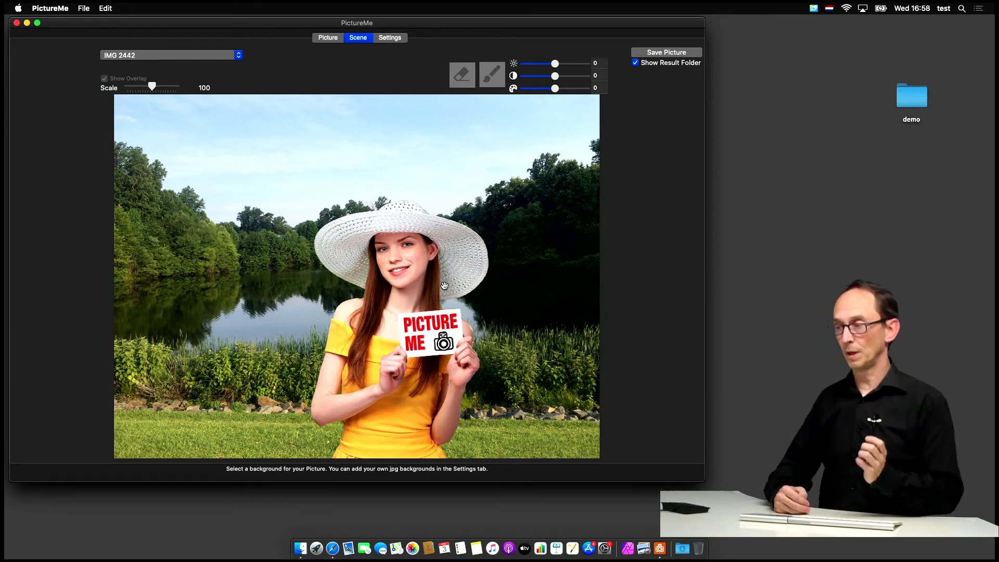
# Show PictureMe's storage folder in Finder and open its Backdrop Folder.
pyautogui.click(390, 38)
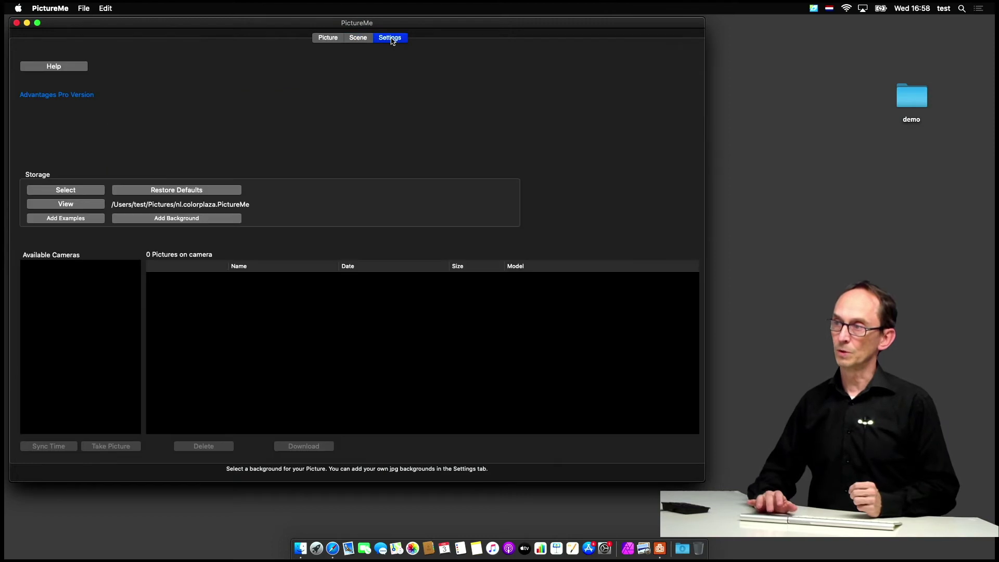
pyautogui.click(83, 206)
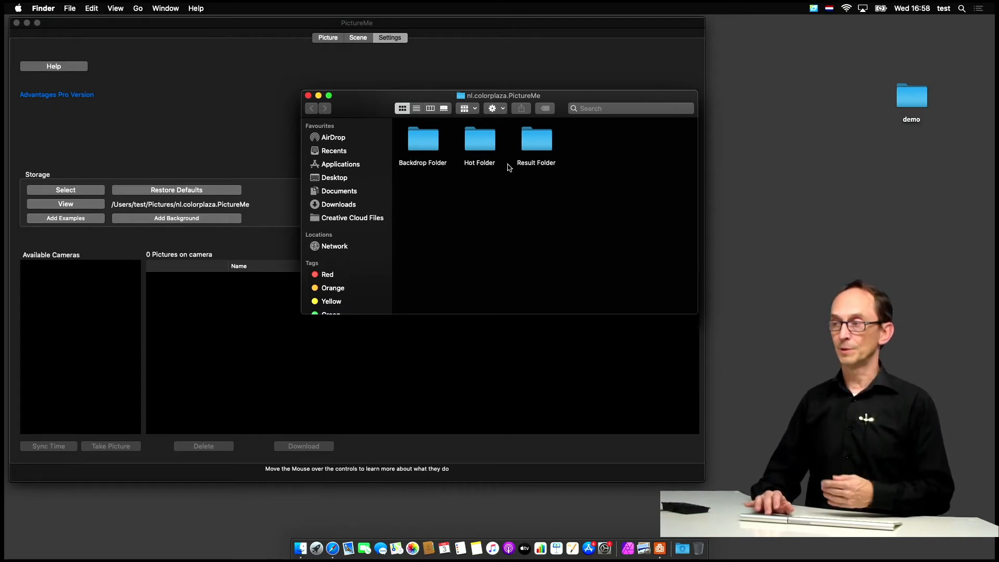
pyautogui.doubleClick(430, 145)
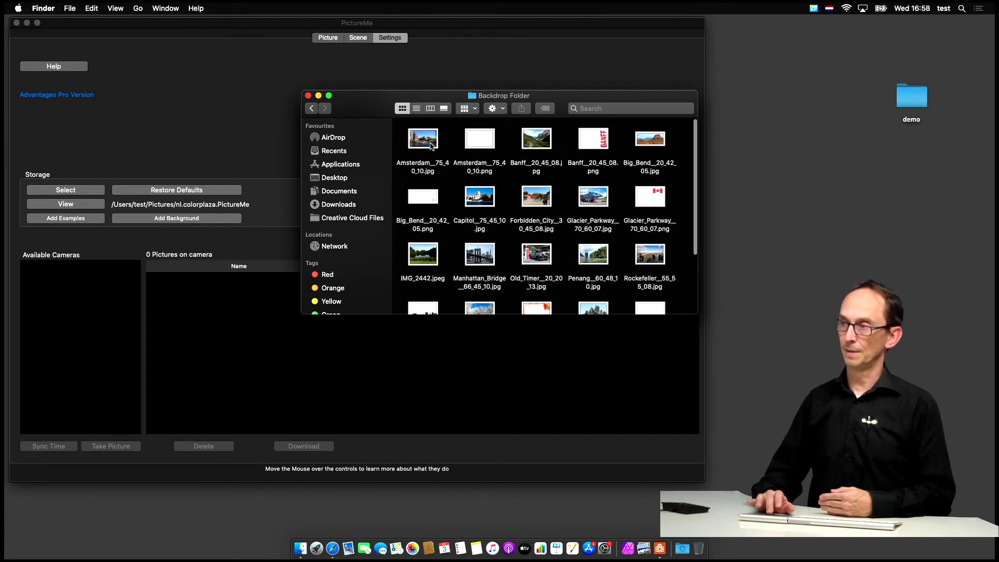
pyautogui.scroll(-5, 541, 250)
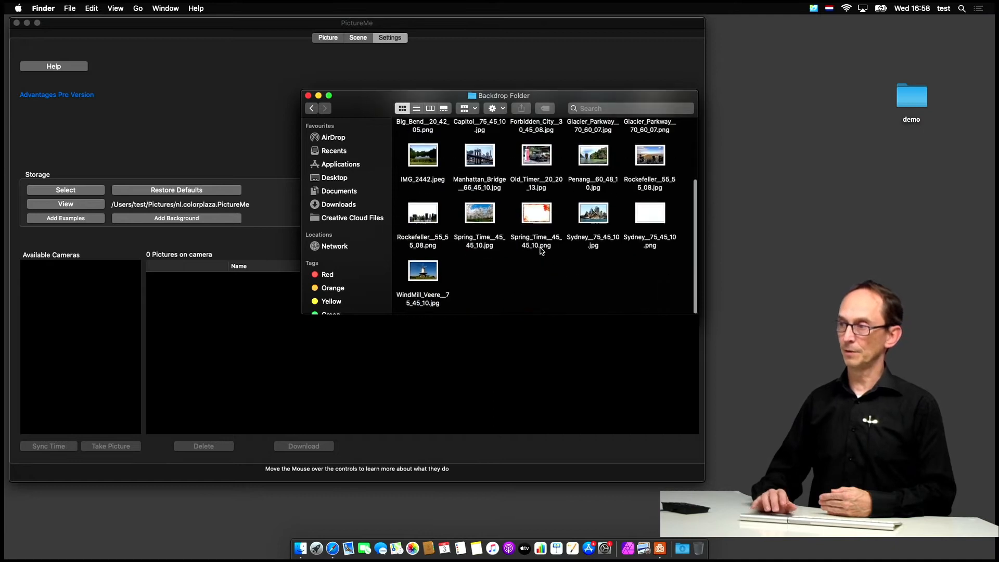
pyautogui.scroll(5, 560, 263)
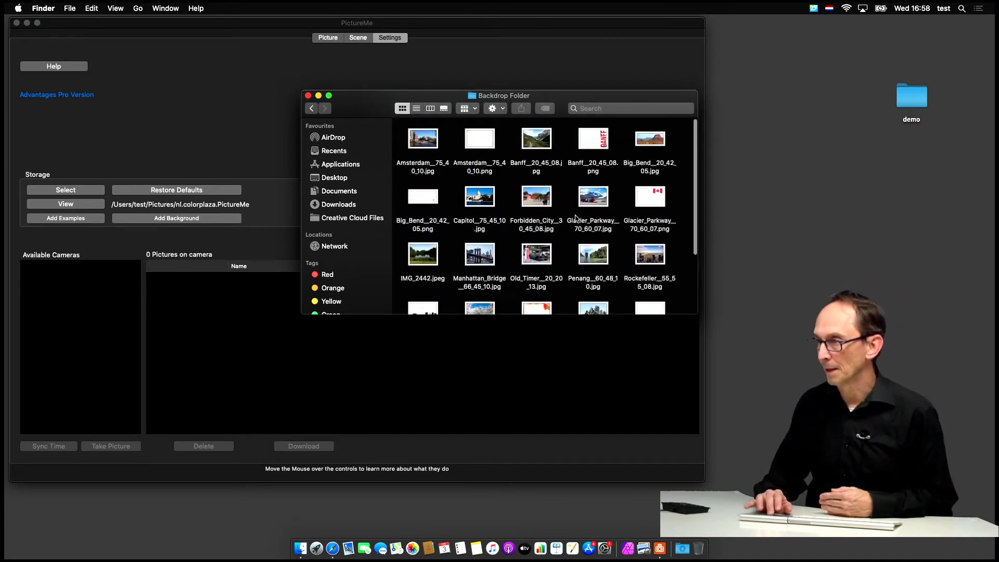
pyautogui.scroll(-3, 576, 246)
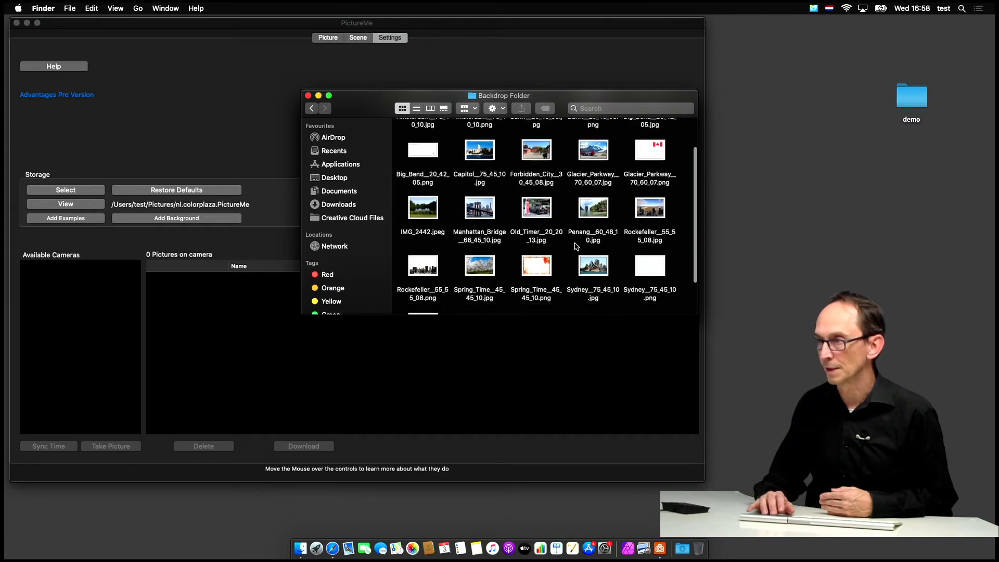
pyautogui.scroll(-3, 576, 246)
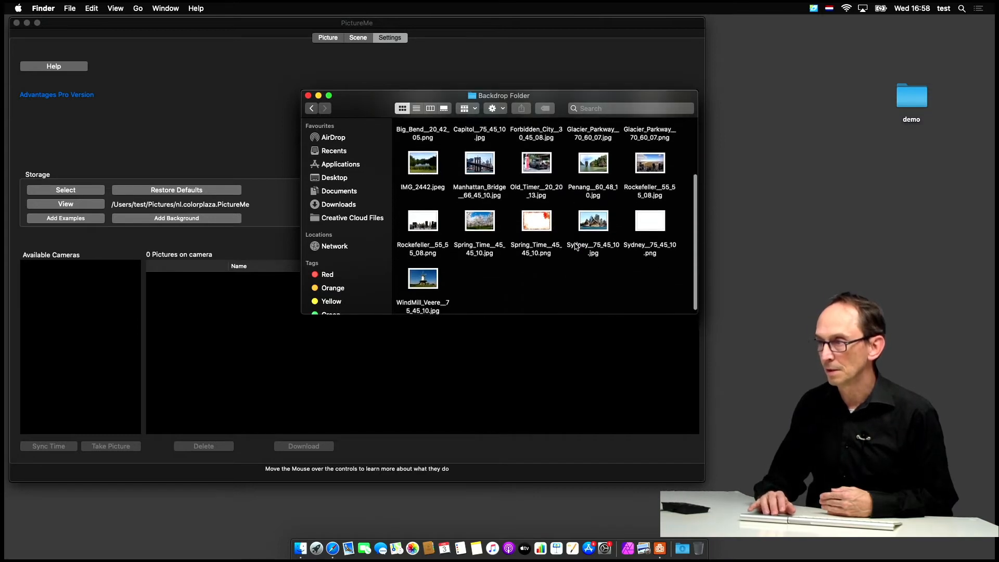
pyautogui.scroll(-1, 576, 246)
pyautogui.scroll(3, 576, 246)
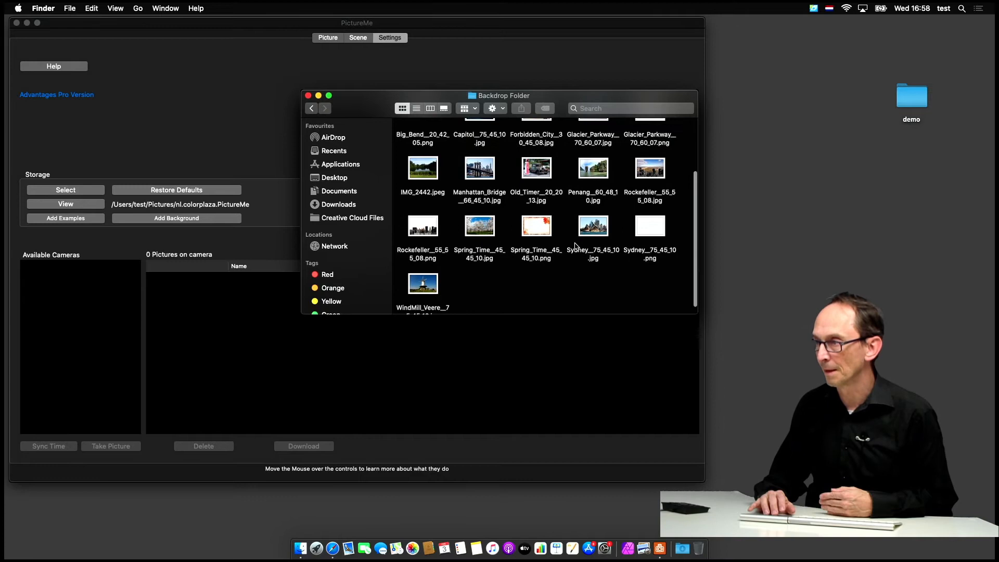
pyautogui.scroll(3, 576, 246)
pyautogui.scroll(2, 576, 246)
pyautogui.scroll(2, 576, 245)
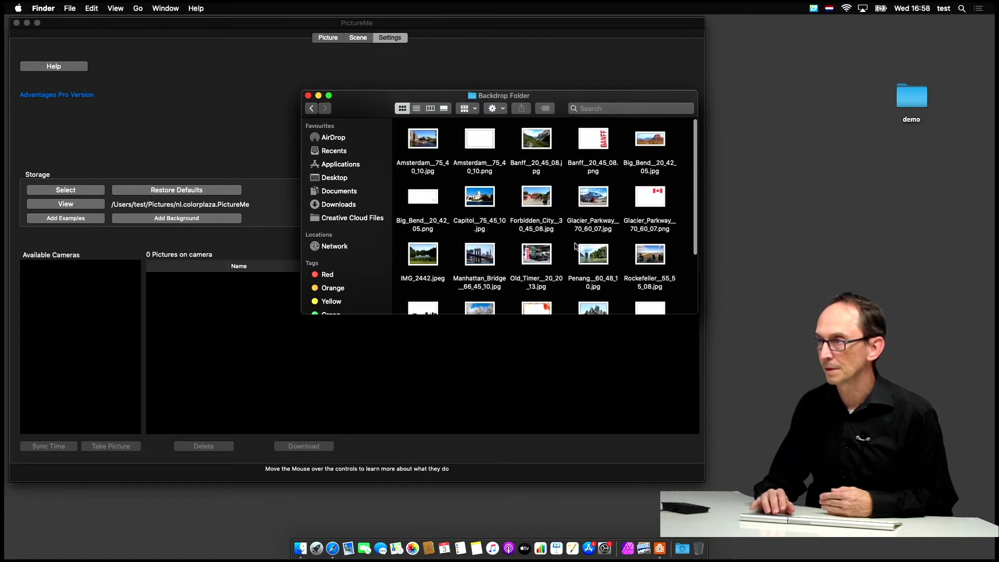
pyautogui.scroll(1, 576, 246)
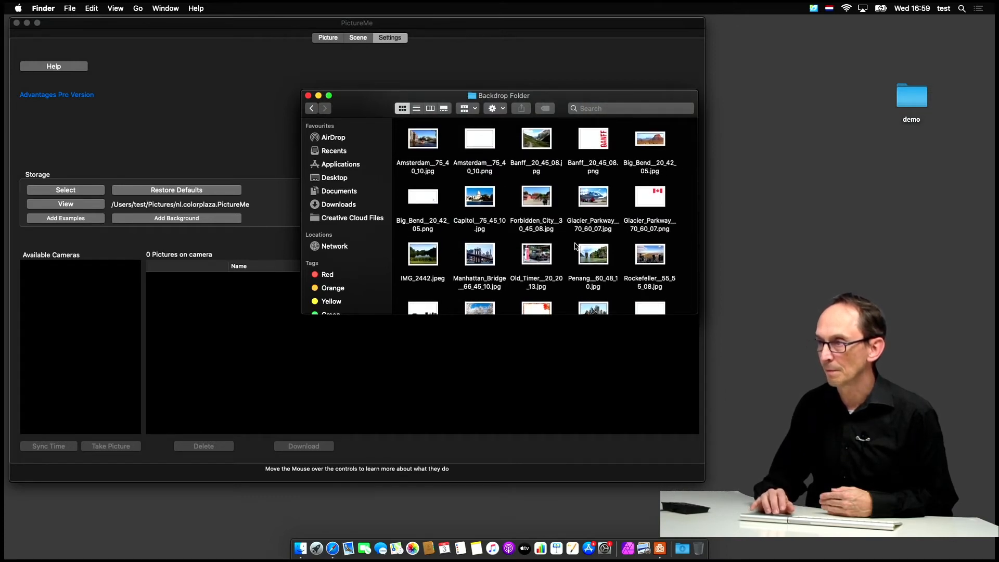
pyautogui.scroll(-2, 576, 246)
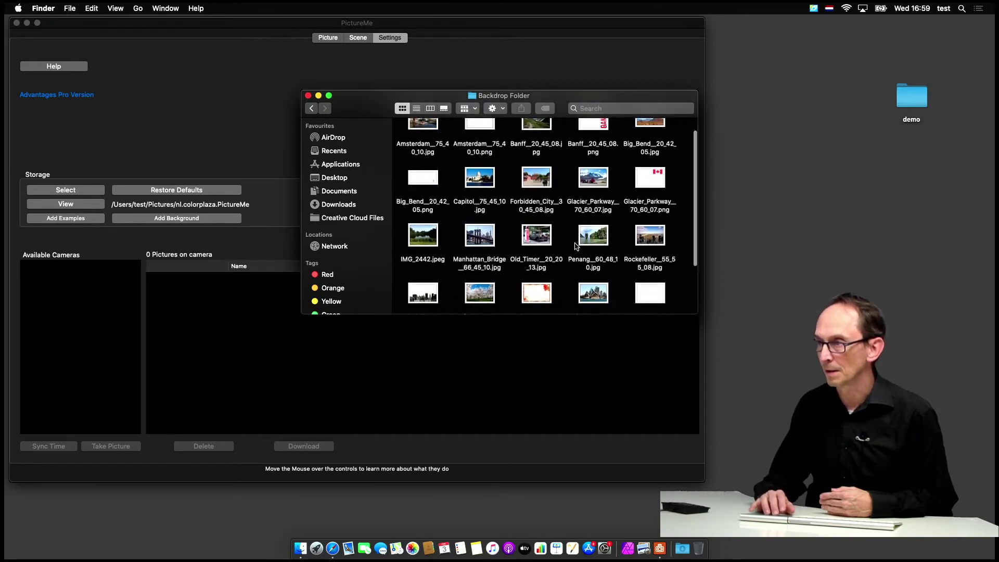
# Preview IMG_2442.jpeg, then copy it out of the Backdrop Folder onto the desktop.
pyautogui.doubleClick(424, 236)
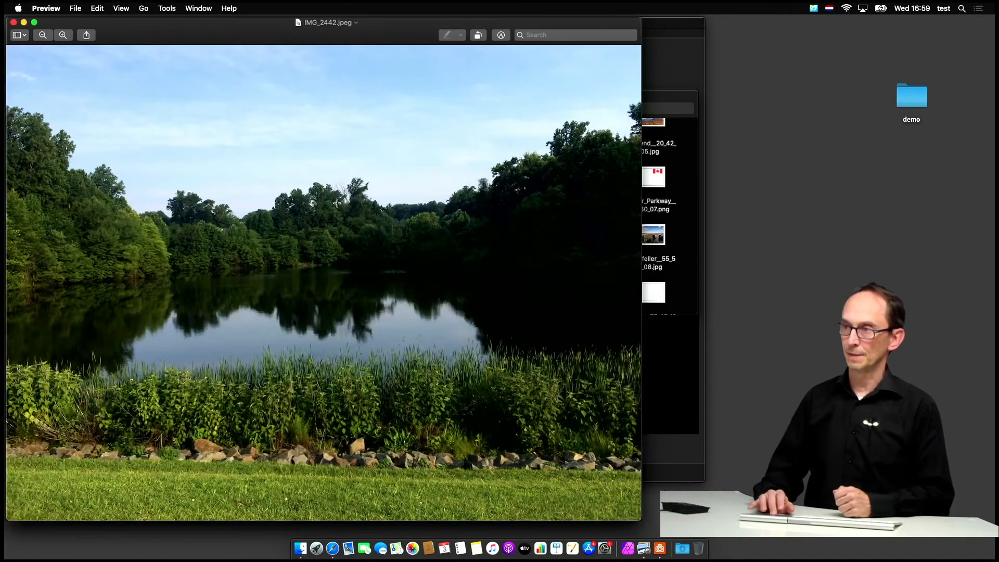
pyautogui.click(16, 23)
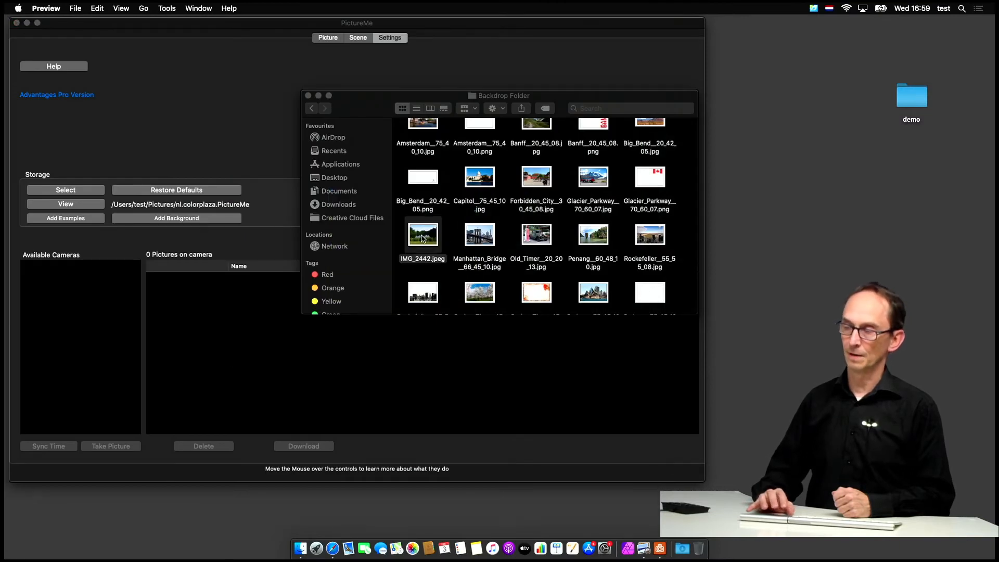
pyautogui.moveTo(424, 235); pyautogui.dragTo(772, 217)
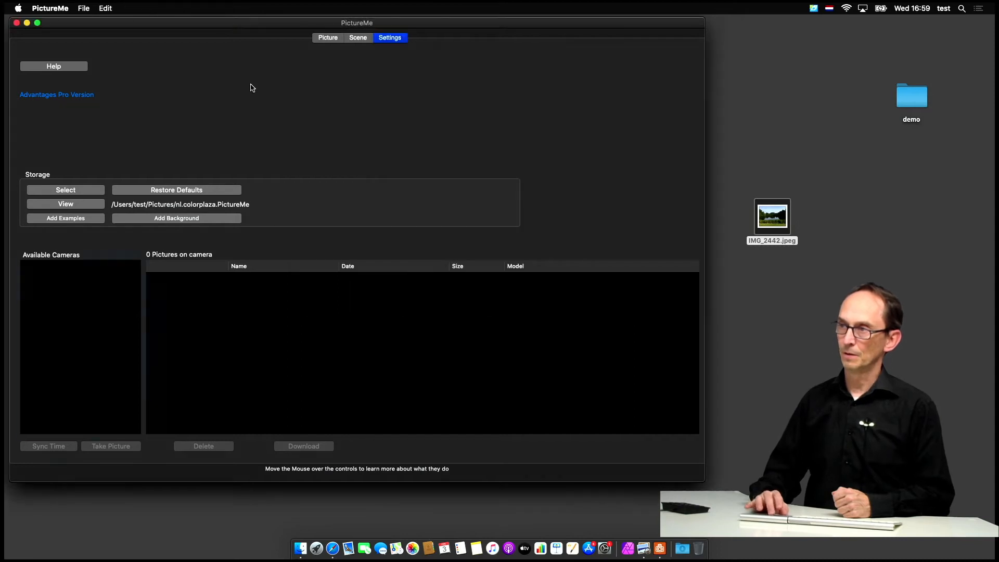
# Check the Scene's background list without choosing, then return to the storage settings.
pyautogui.click(359, 38)
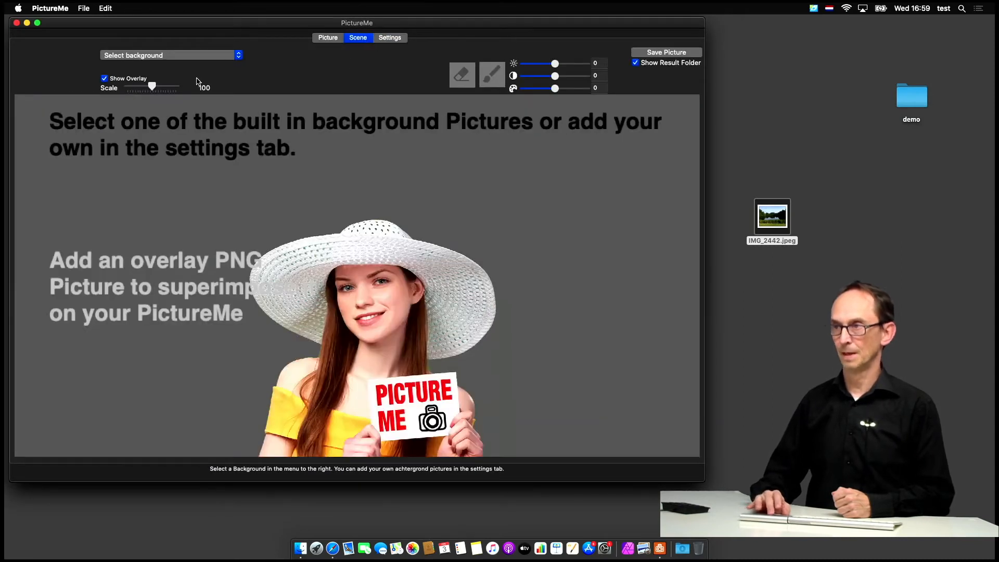
pyautogui.click(177, 56)
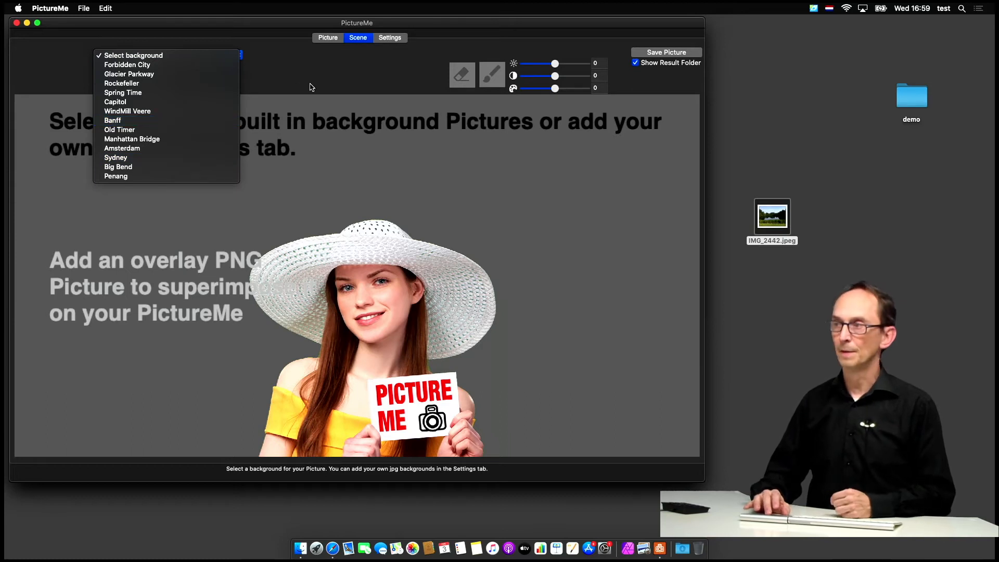
pyautogui.click(385, 41)
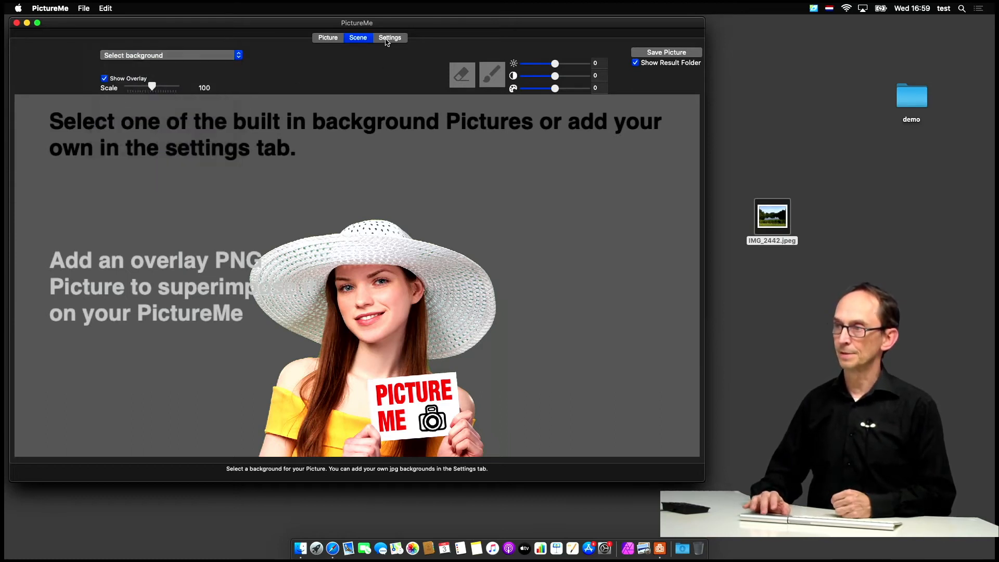
pyautogui.click(389, 37)
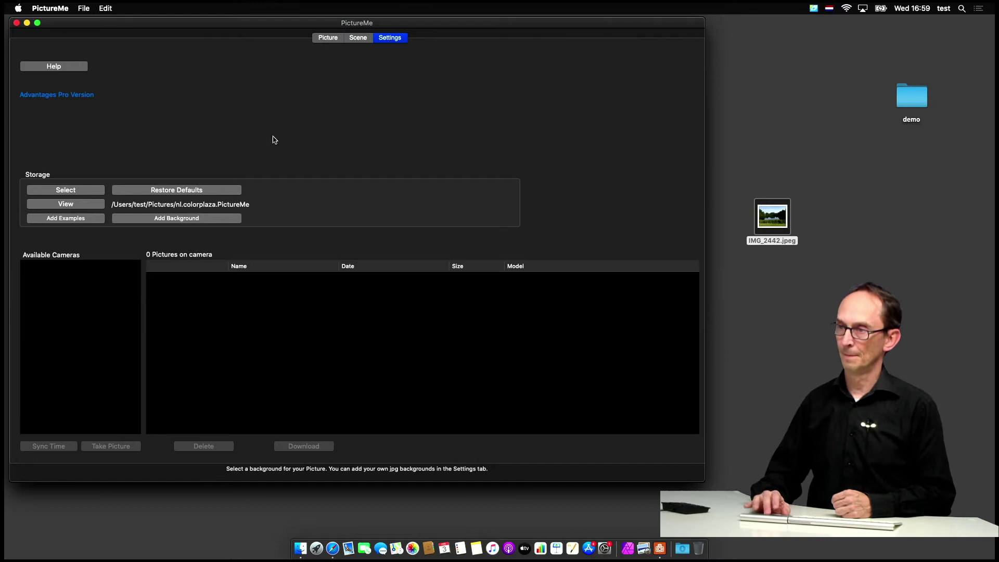
# Copy IMG_2442.jpeg from the desktop into PictureMe's Backdrop Folder.
pyautogui.click(55, 207)
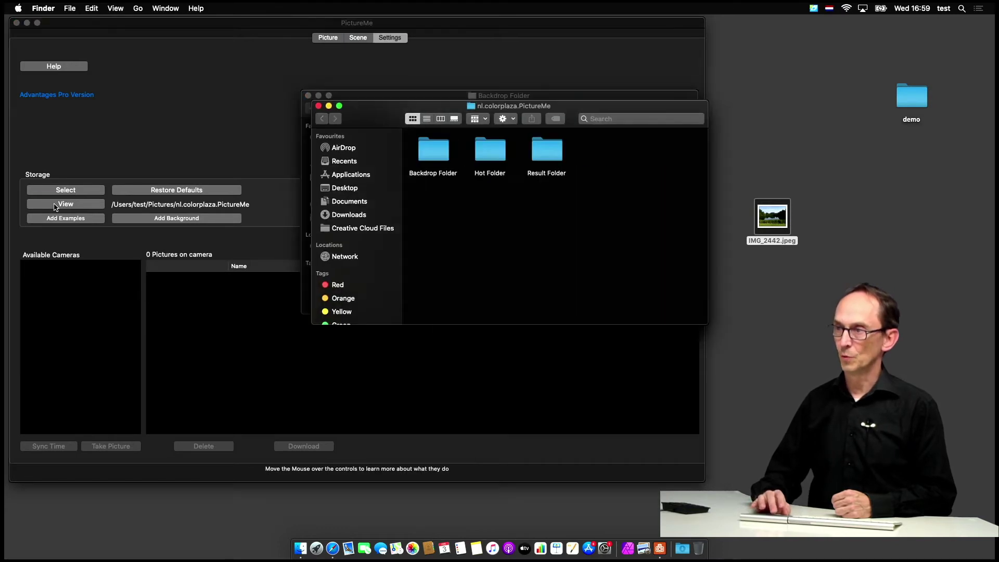
pyautogui.doubleClick(436, 147)
pyautogui.moveTo(767, 228); pyautogui.dragTo(425, 277)
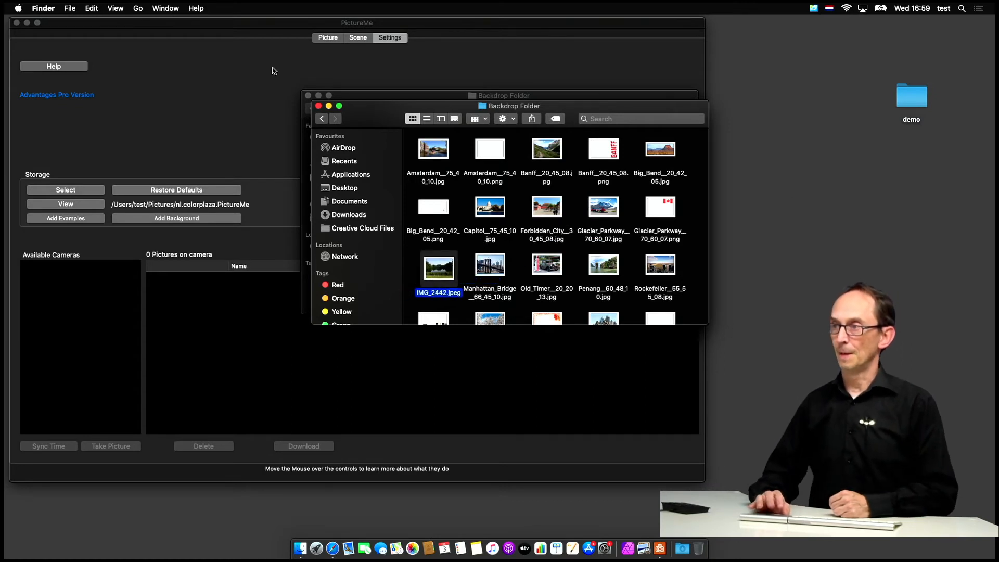
# Use IMG 2442 as the scene's lake background, then go back to the storage settings.
pyautogui.click(354, 42)
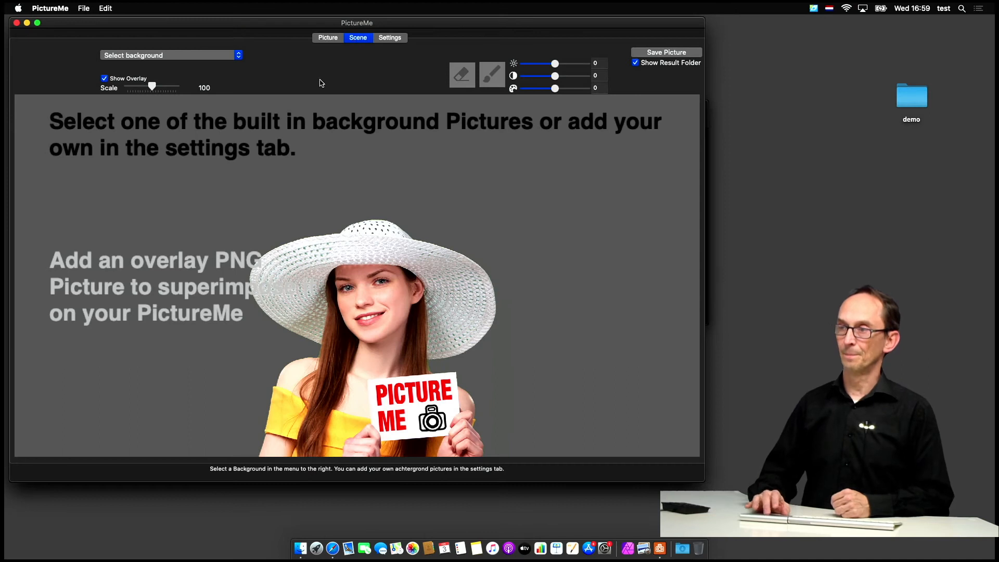
pyautogui.click(168, 55)
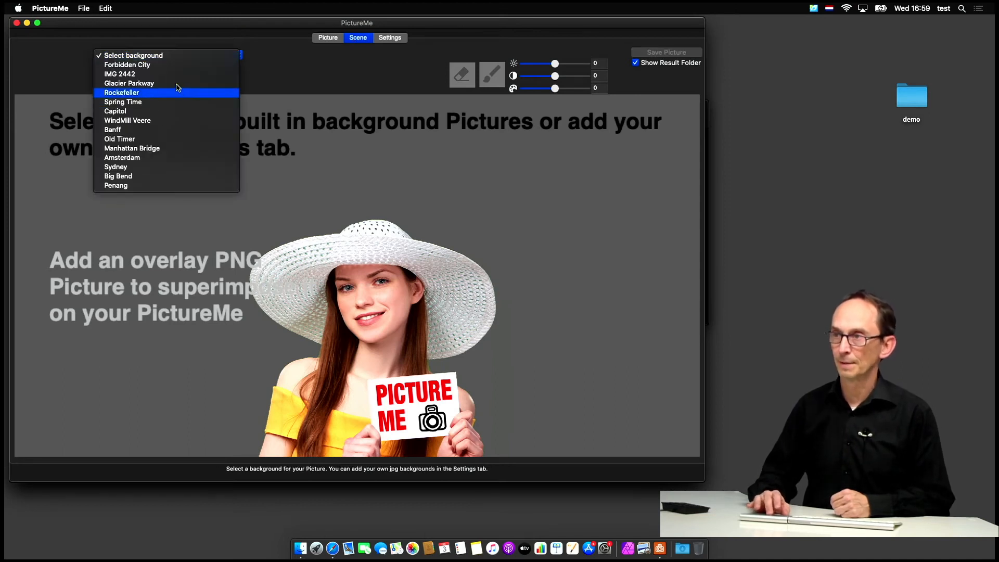
pyautogui.click(133, 74)
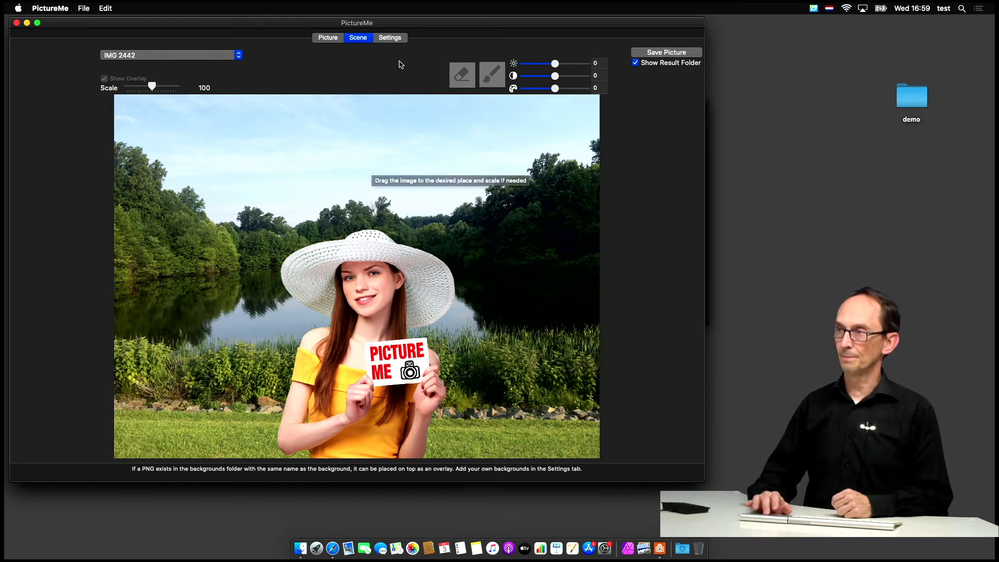
pyautogui.click(391, 38)
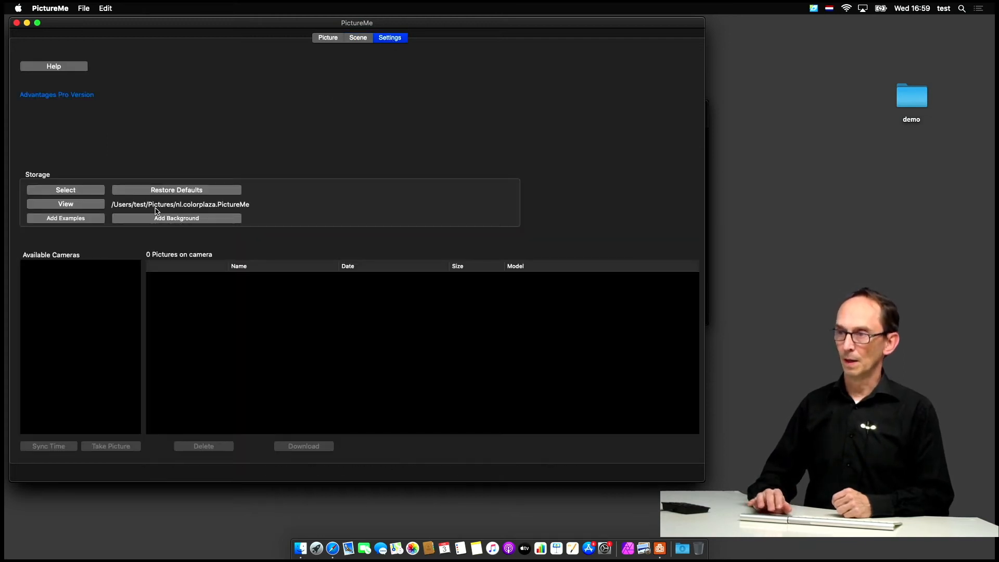
# Reopen the storage folder and check the Backdrop Folder's contents, including IMG_2442.jpeg.
pyautogui.click(85, 208)
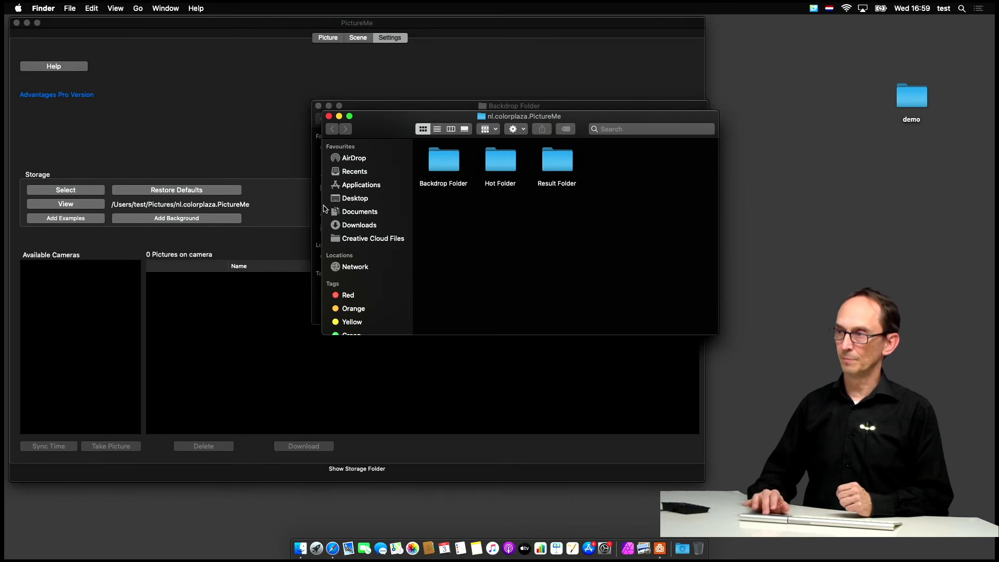
pyautogui.doubleClick(443, 165)
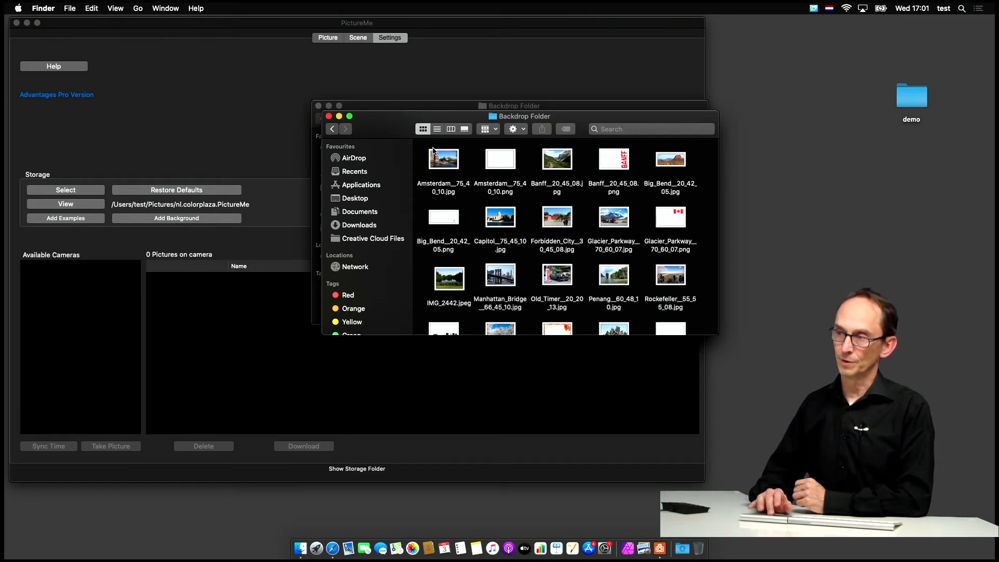
# Return to the scene view and drag the woman toward the left of the lake backdrop.
pyautogui.click(339, 57)
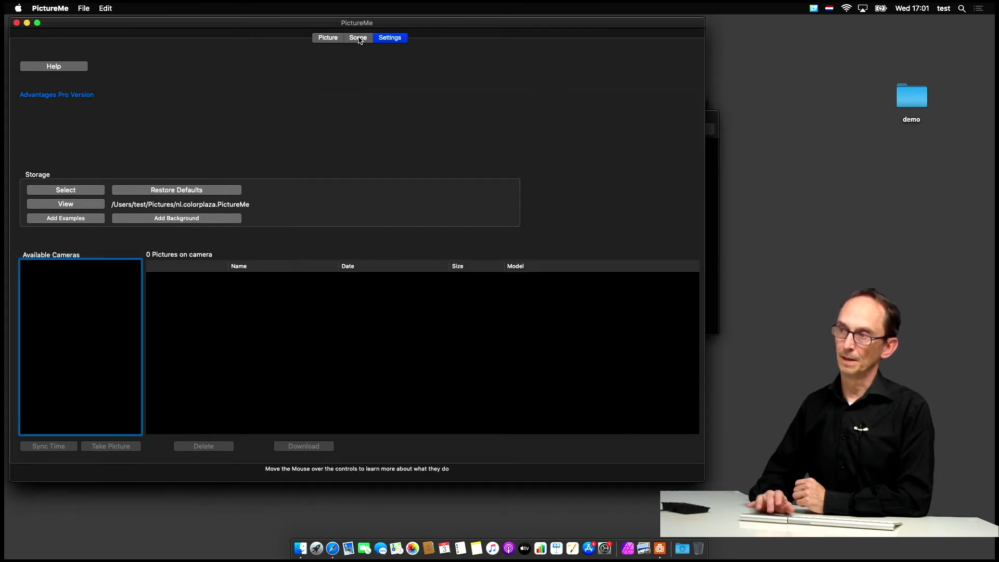
pyautogui.click(358, 38)
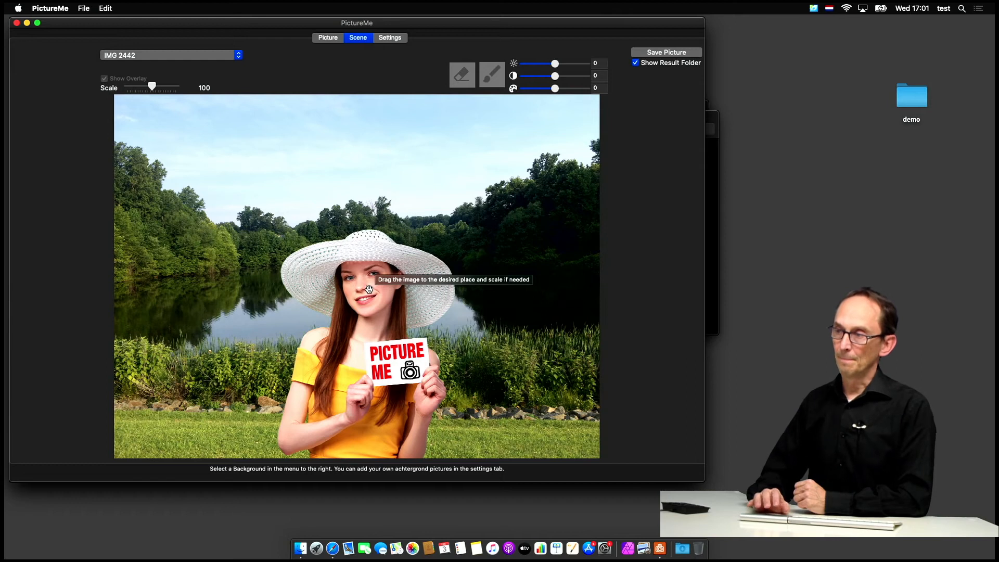
pyautogui.moveTo(368, 288)
pyautogui.mouseDown()
pyautogui.moveTo(255, 265)
pyautogui.moveTo(394, 294)
pyautogui.mouseUp()
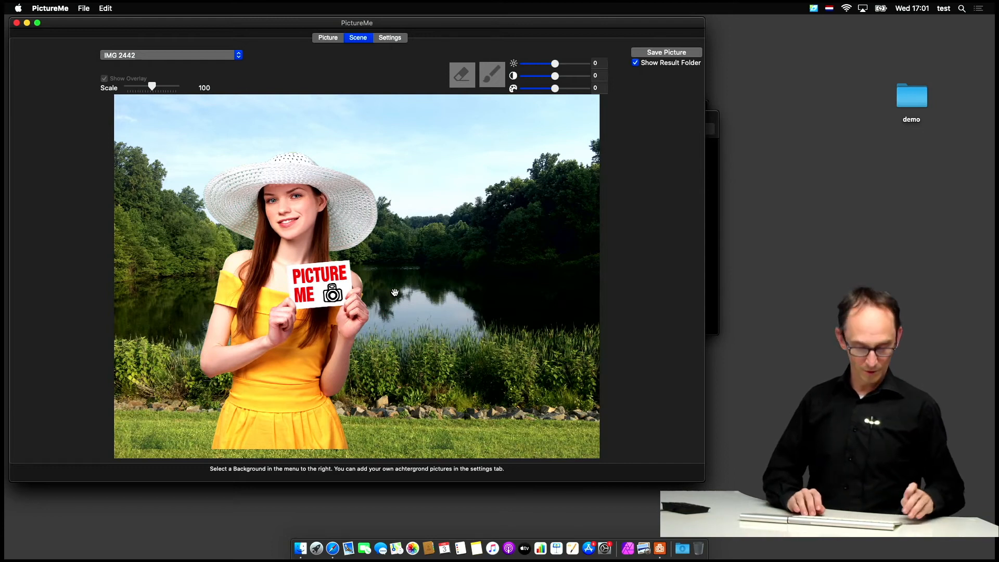
# Nudge the woman with the arrow keys until she sits at the left side of the lake.
pyautogui.press('Down')
pyautogui.press('Down')
pyautogui.press('Down')
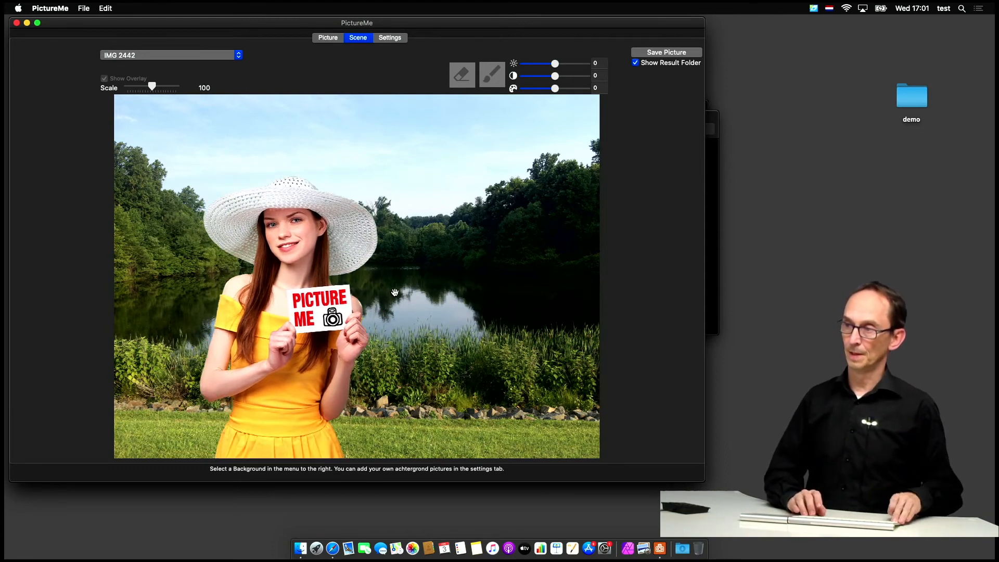
pyautogui.press('Down')
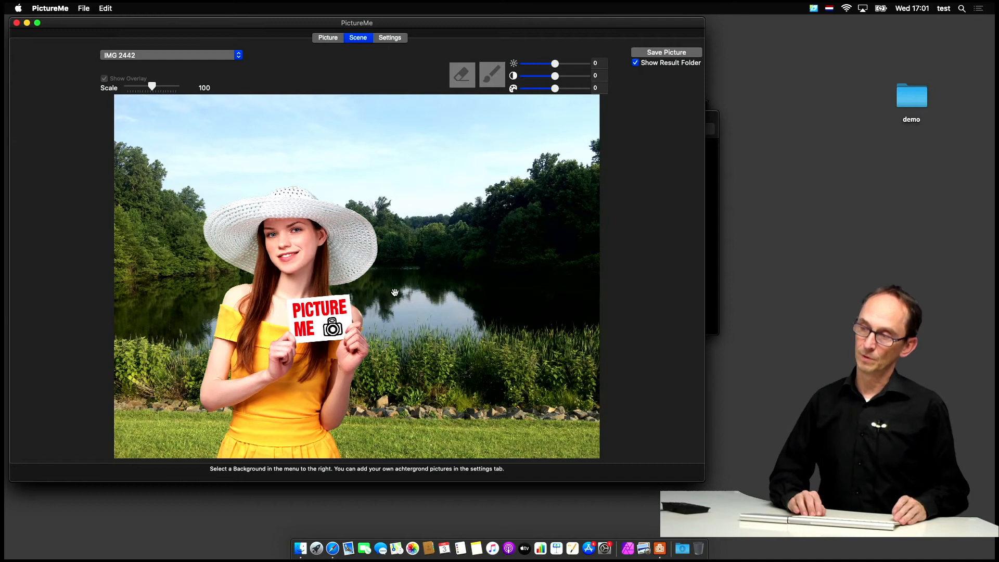
pyautogui.press('Up')
pyautogui.press('Up')
pyautogui.press('Left')
pyautogui.press('Left')
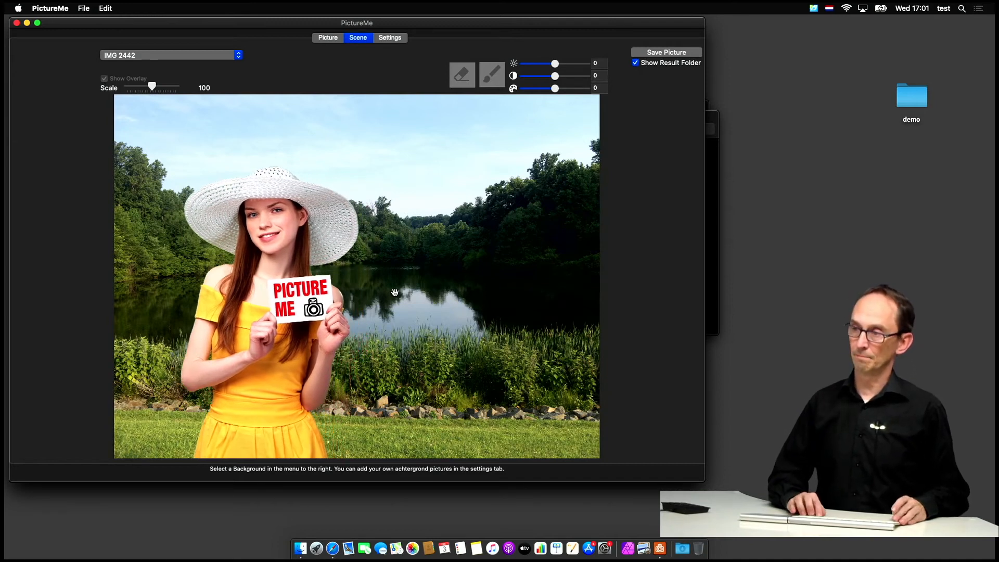
pyautogui.press('Right')
pyautogui.press('Right')
pyautogui.press('Right')
pyautogui.press('Right')
pyautogui.press('Right')
pyautogui.press('Right')
pyautogui.press('Right')
pyautogui.press('Right')
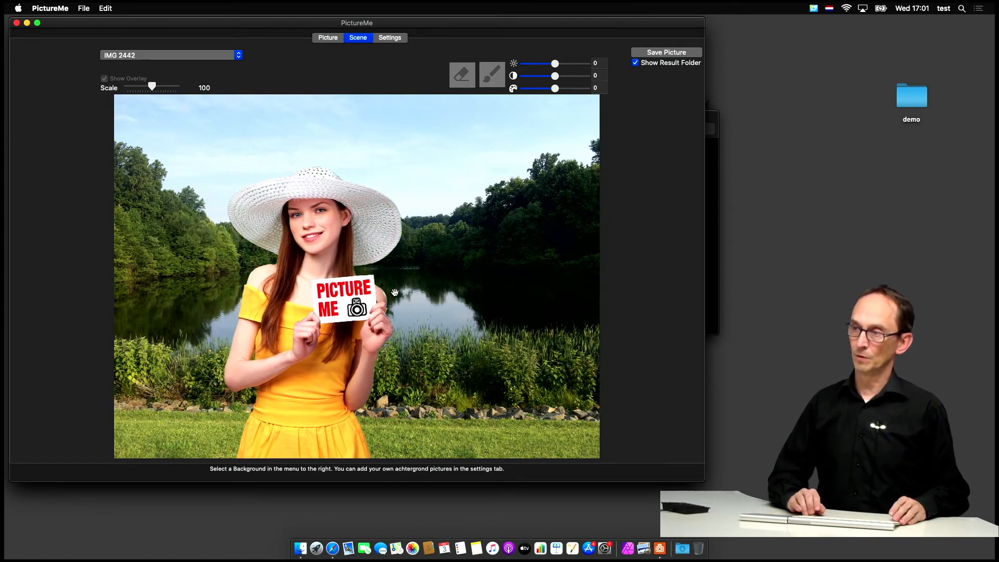
pyautogui.press('Right')
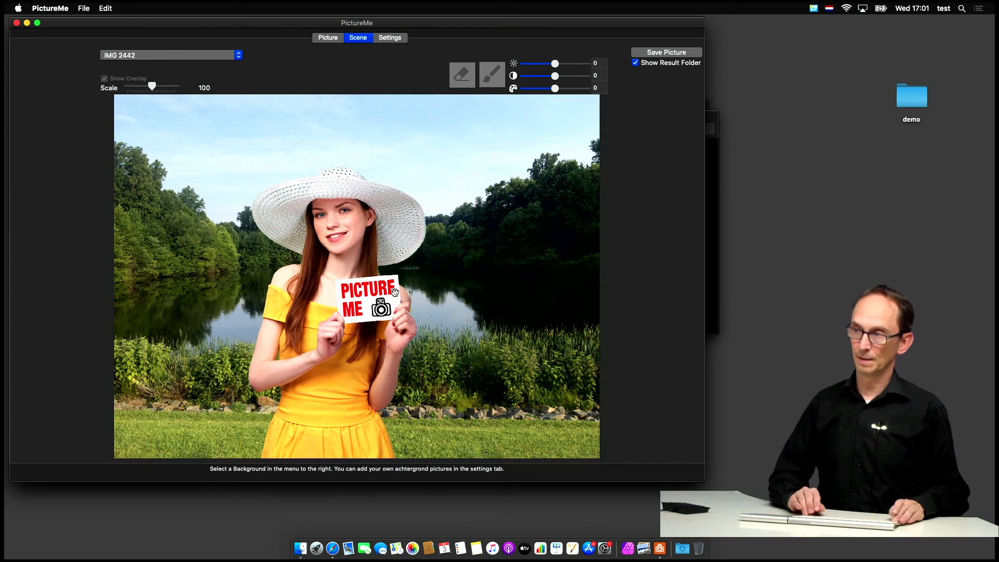
pyautogui.press('Right')
pyautogui.press('Right')
pyautogui.press('Right')
pyautogui.press('Left')
pyautogui.press('Left')
pyautogui.press('Left')
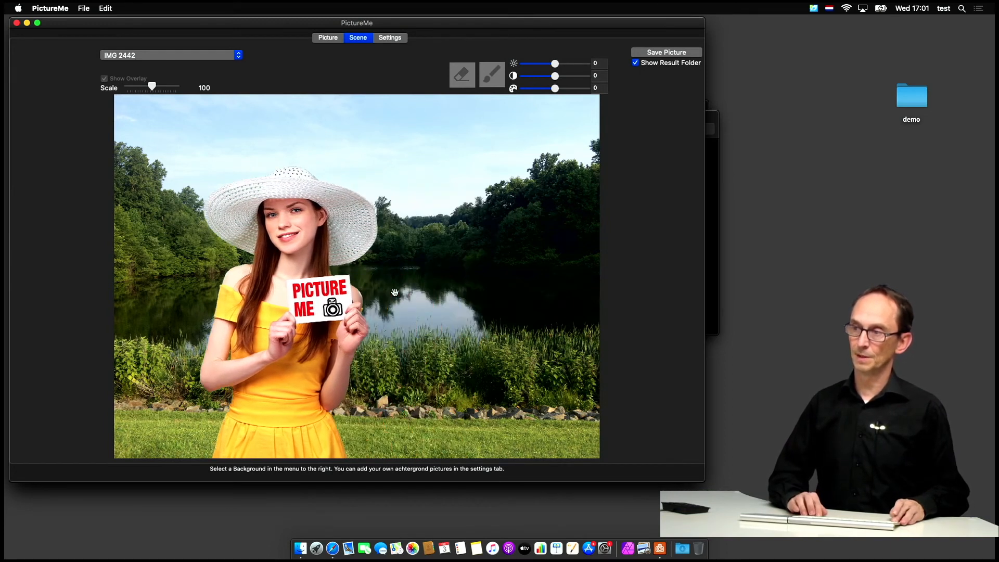
pyautogui.press('Left')
pyautogui.press('Left')
pyautogui.press('Left')
pyautogui.press('Down')
pyautogui.press('Up')
pyautogui.press('Down')
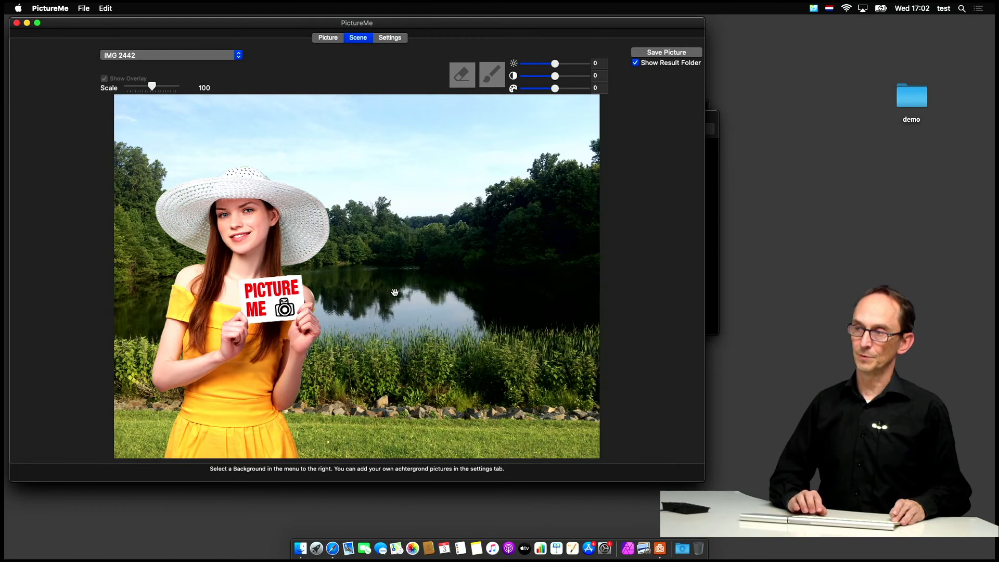
pyautogui.press('Up')
pyautogui.press('Up')
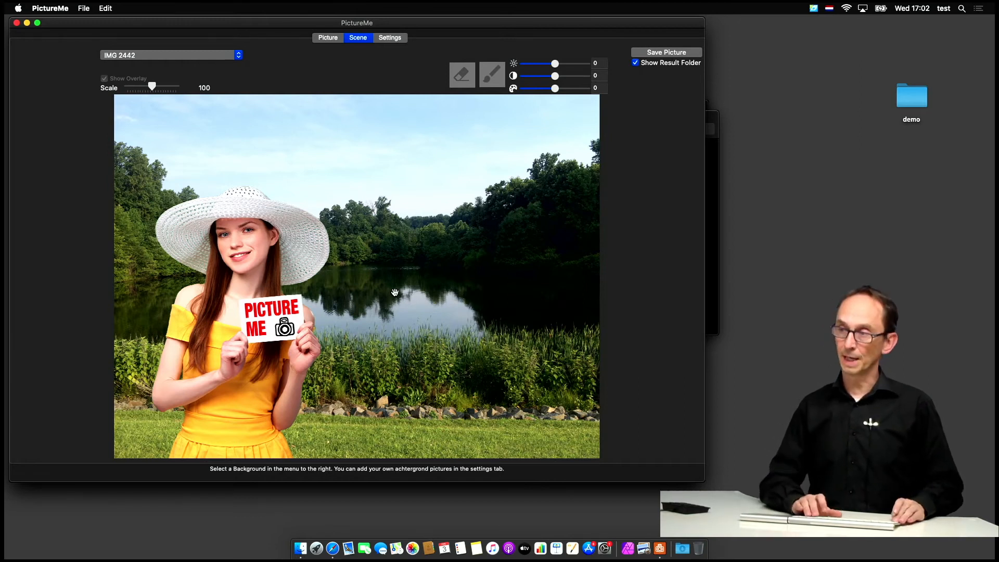
pyautogui.scroll(3, 394, 293)
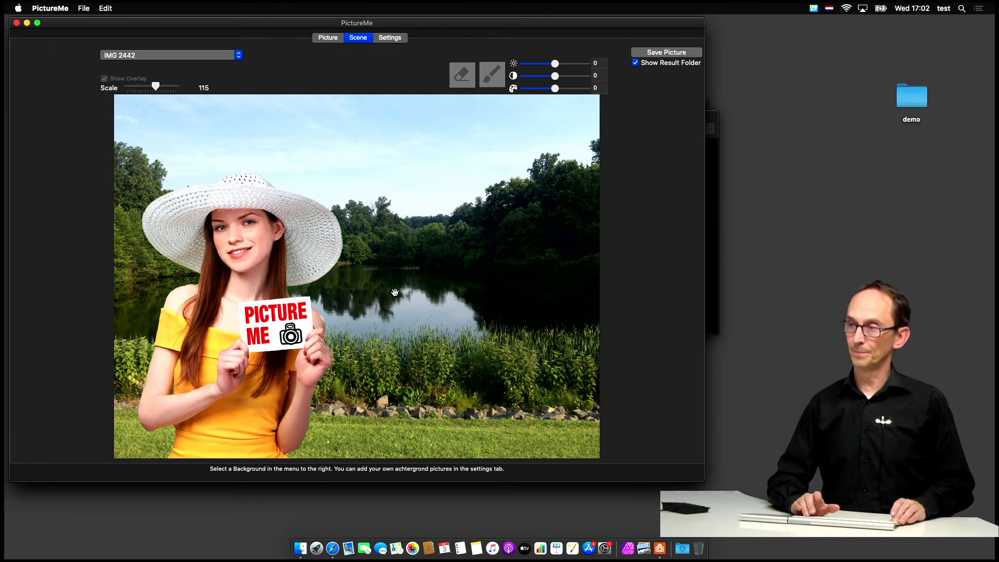
pyautogui.scroll(-5, 394, 293)
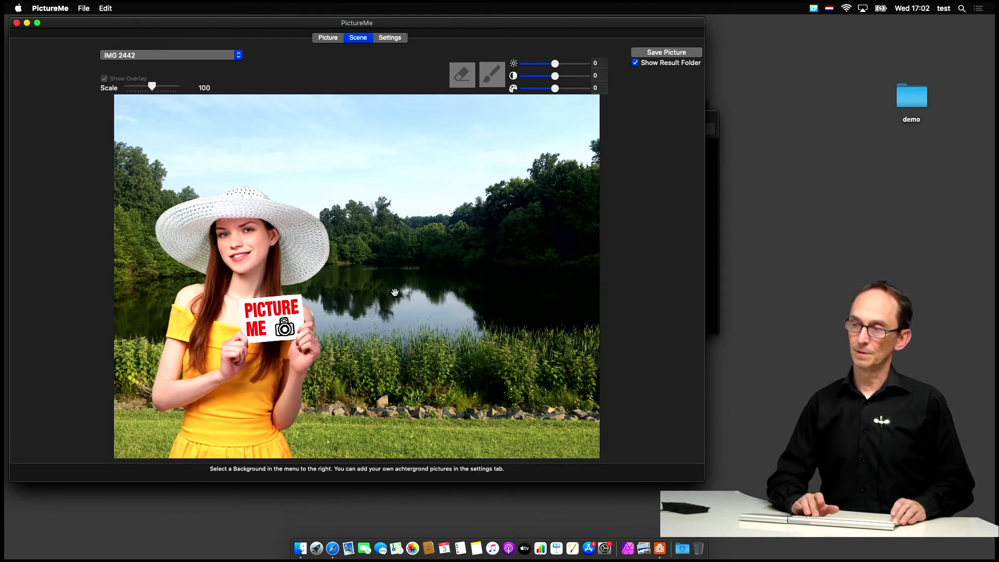
pyautogui.scroll(3, 395, 293)
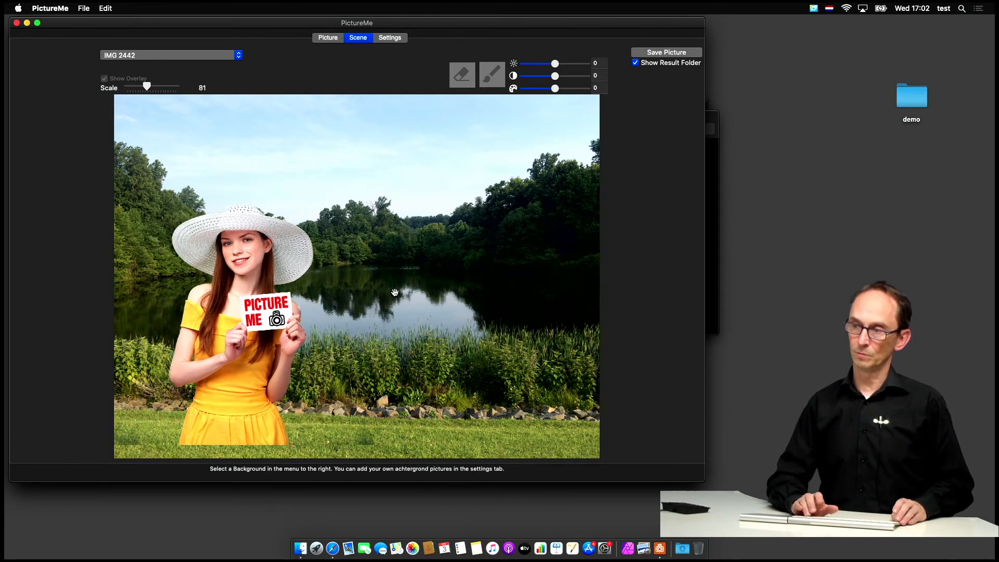
pyautogui.scroll(2, 394, 293)
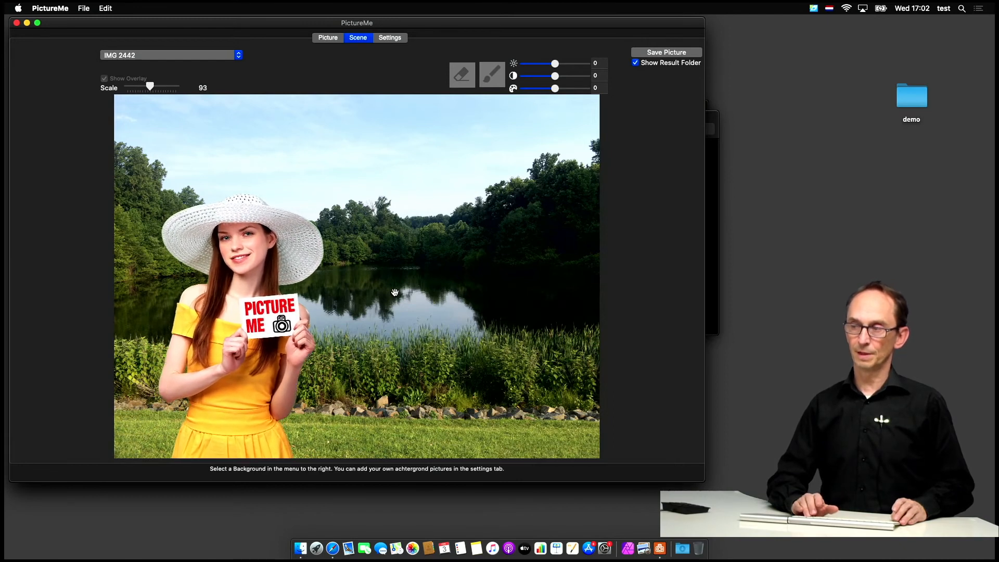
pyautogui.scroll(3, 394, 293)
pyautogui.scroll(3, 394, 292)
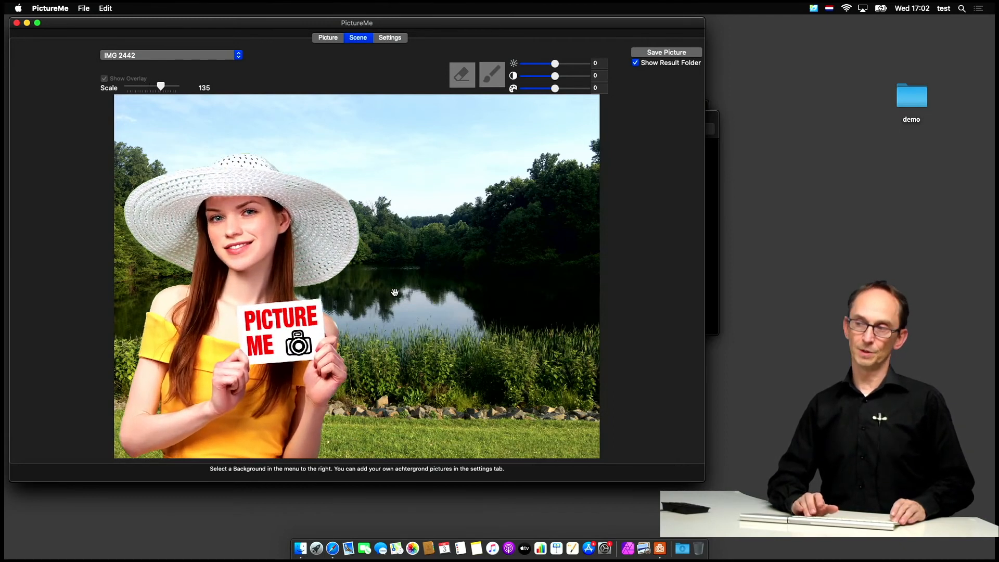
pyautogui.scroll(-3, 394, 293)
pyautogui.scroll(-3, 395, 293)
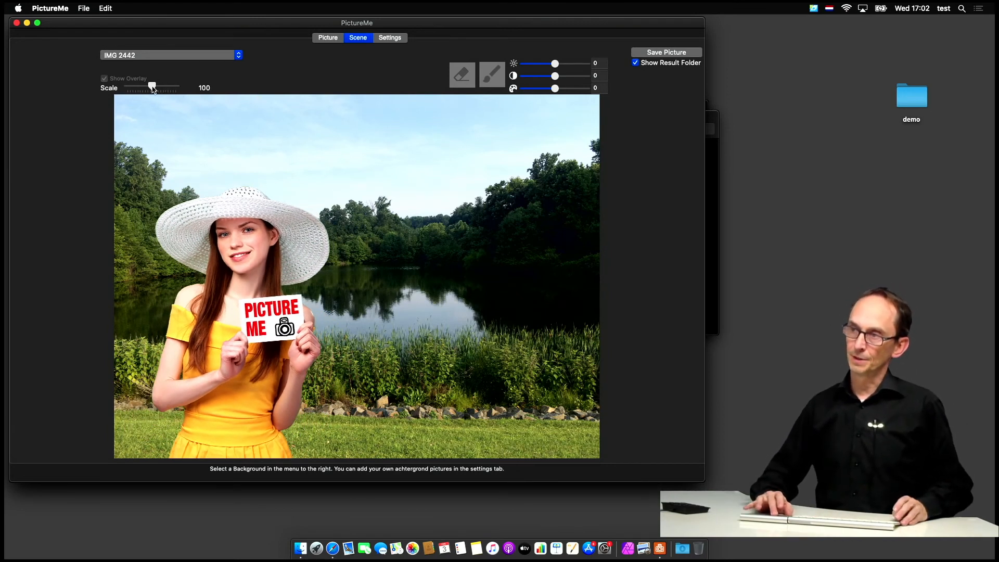
# Adjust the Scale slider down then up, settling the woman cutout at 109.
pyautogui.moveTo(153, 88); pyautogui.dragTo(146, 87)
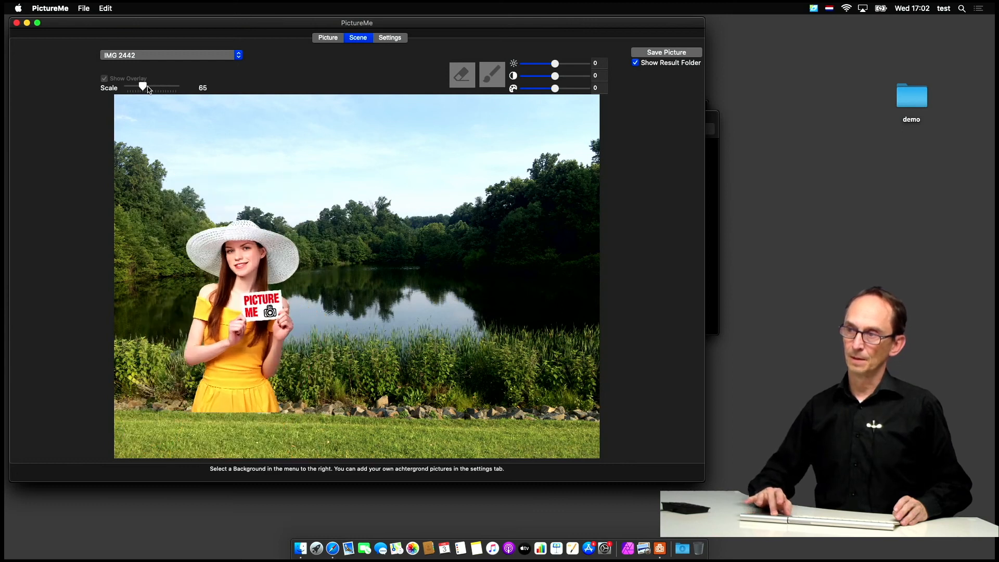
pyautogui.moveTo(144, 86); pyautogui.dragTo(155, 87)
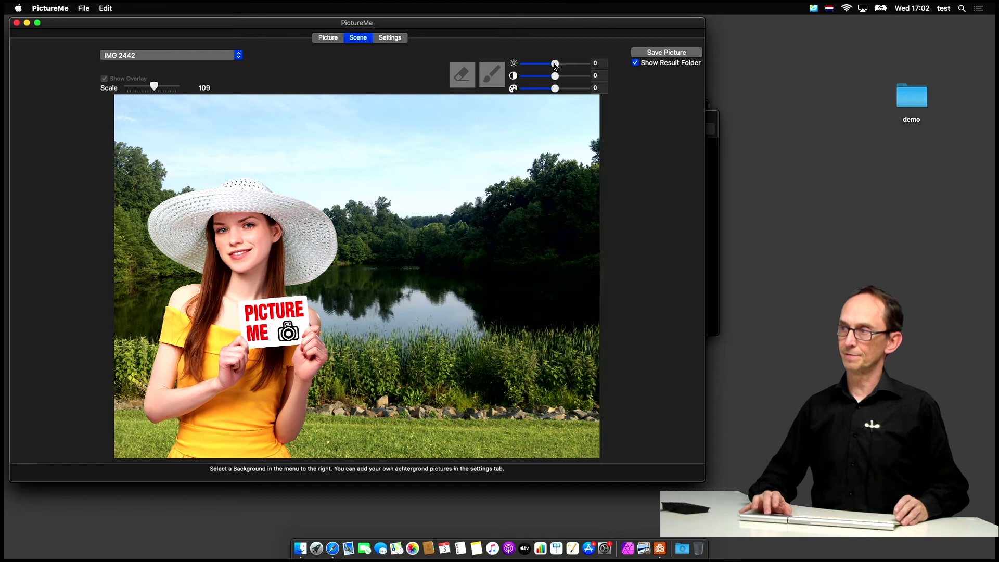
# Try brightness, colour and contrast adjustments, ending with brightness 0, contrast 0 and colour -3.
pyautogui.moveTo(554, 64)
pyautogui.mouseDown()
pyautogui.moveTo(542, 63)
pyautogui.moveTo(565, 76)
pyautogui.moveTo(536, 89)
pyautogui.mouseUp()
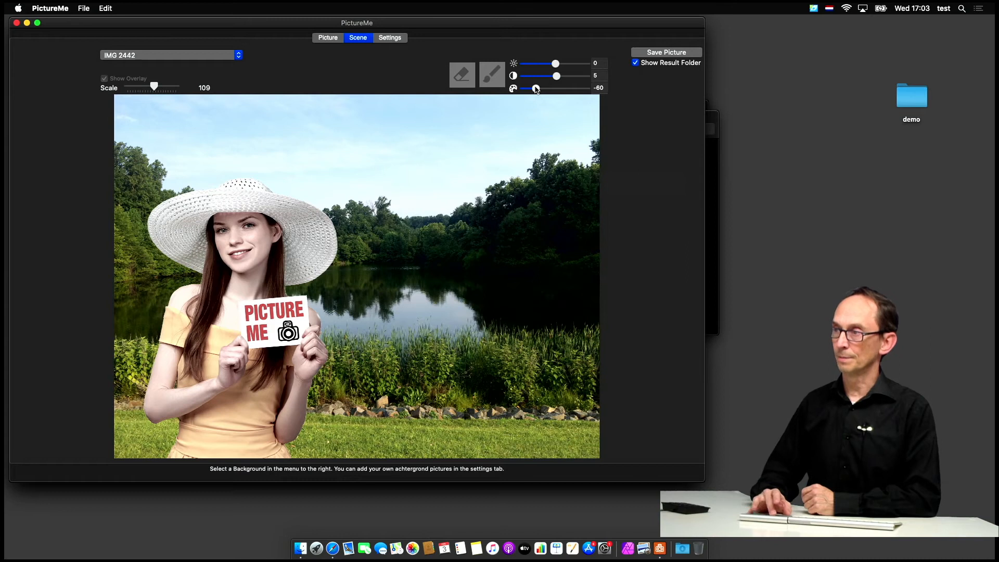
pyautogui.moveTo(536, 88); pyautogui.dragTo(549, 89)
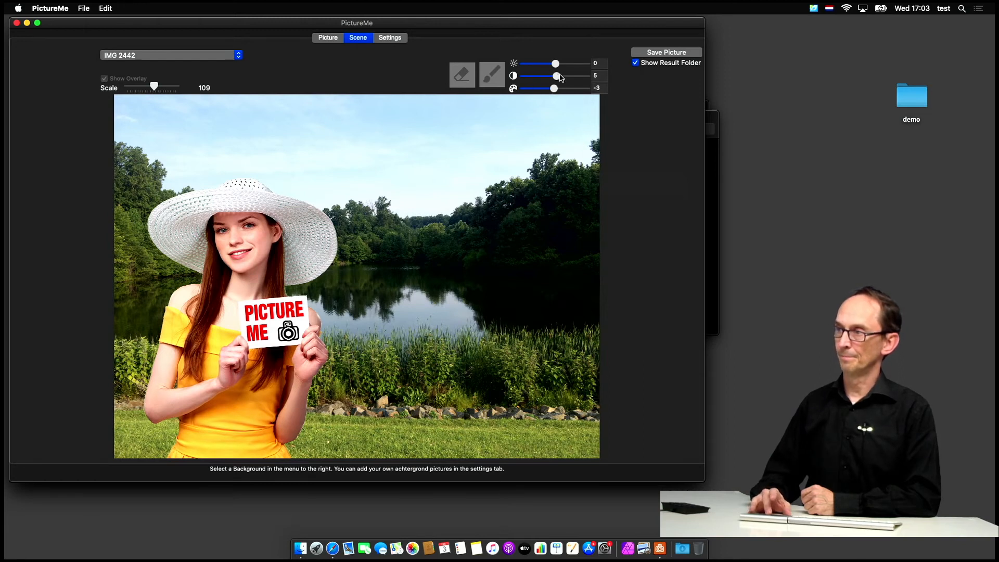
pyautogui.moveTo(556, 76); pyautogui.dragTo(554, 76)
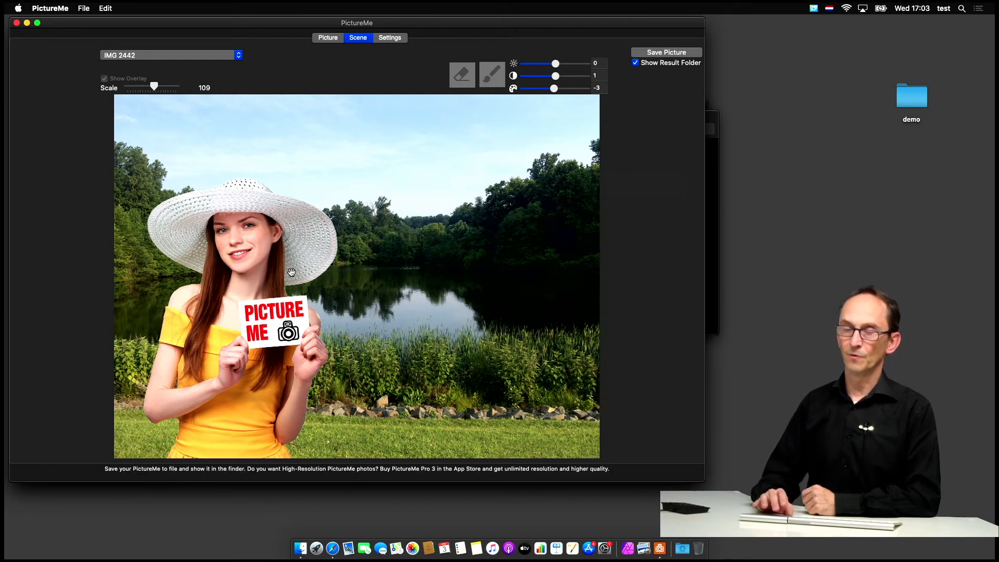
# Move the woman slightly right, save the composite JPEG, review it, and disable Show Result Folder.
pyautogui.moveTo(232, 267); pyautogui.dragTo(264, 266)
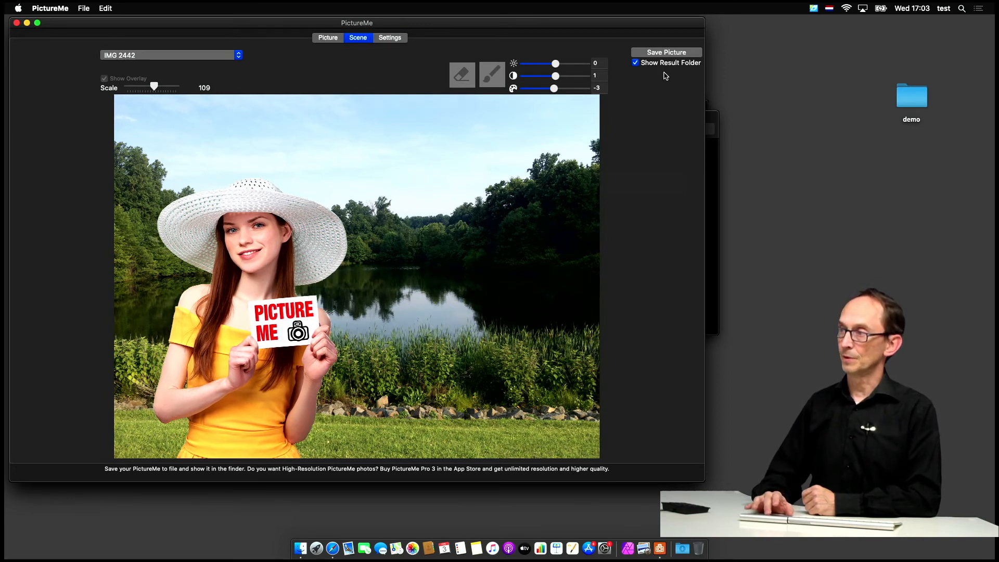
pyautogui.click(669, 53)
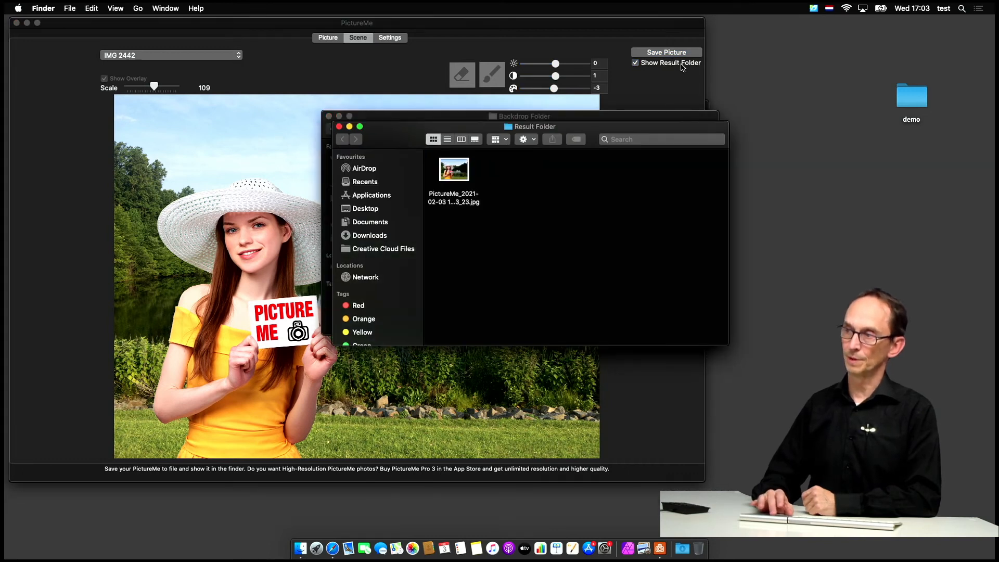
pyautogui.doubleClick(452, 173)
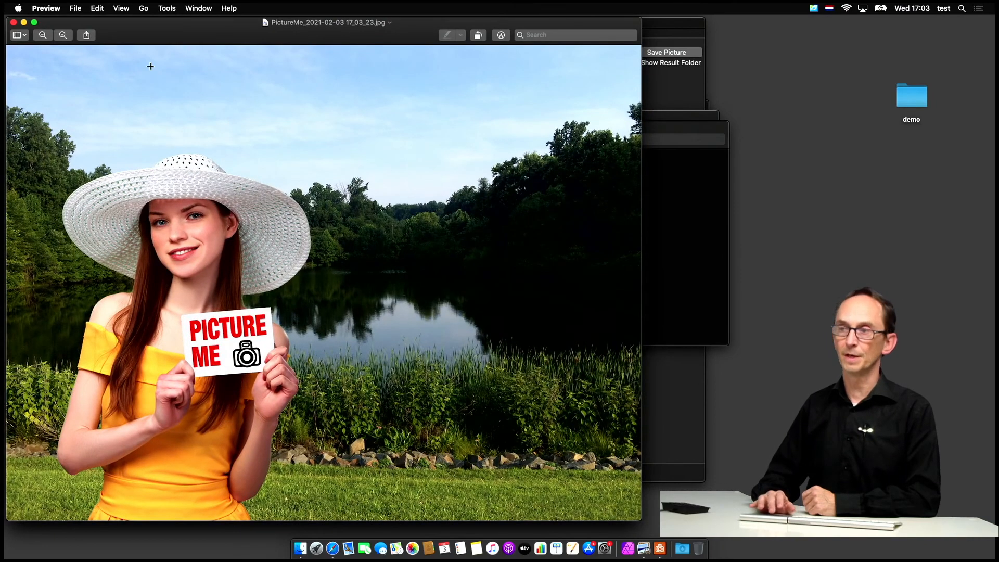
pyautogui.click(14, 24)
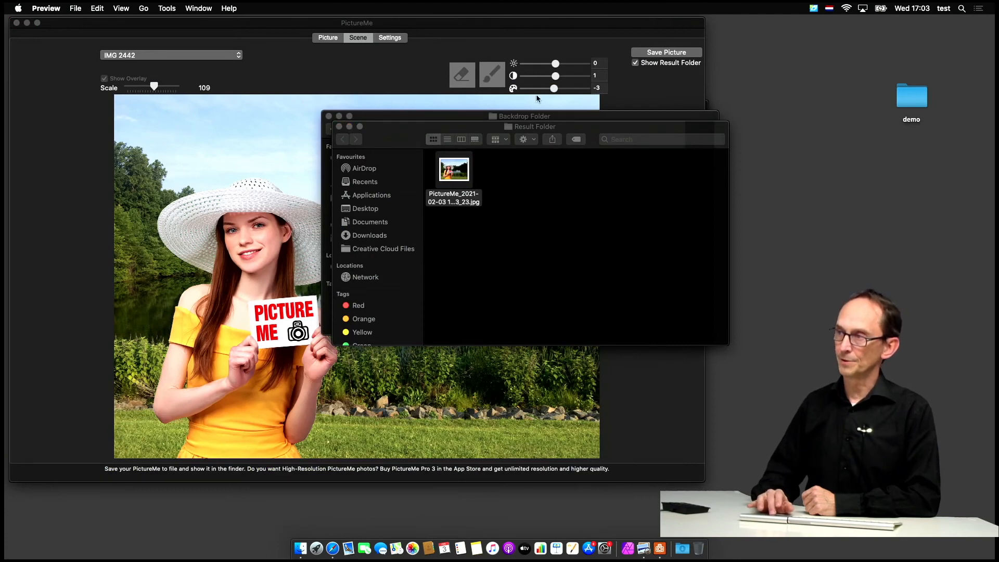
pyautogui.click(636, 63)
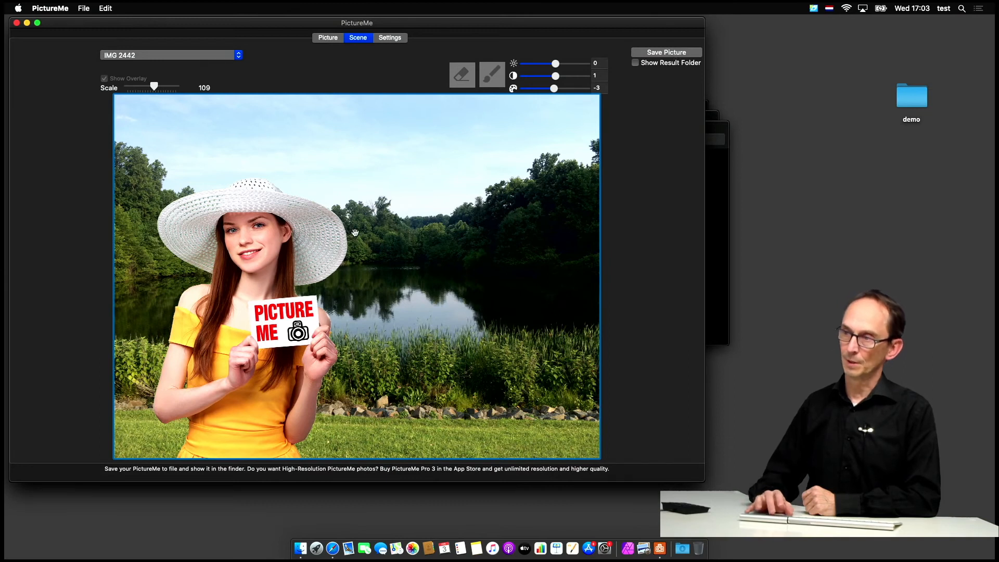
# Move the woman toward the centre of the lake and save the composite again.
pyautogui.moveTo(256, 249); pyautogui.dragTo(424, 256)
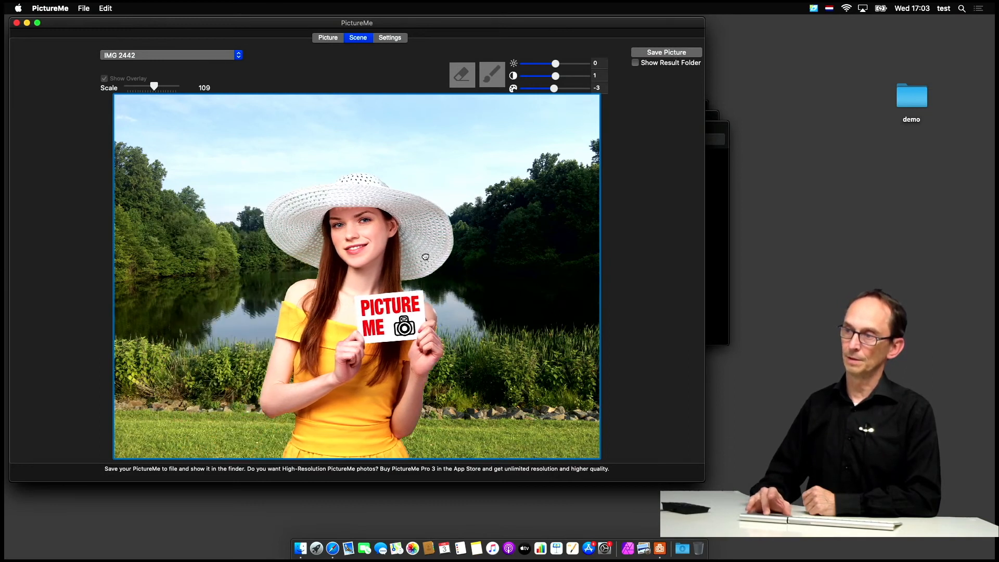
pyautogui.click(686, 54)
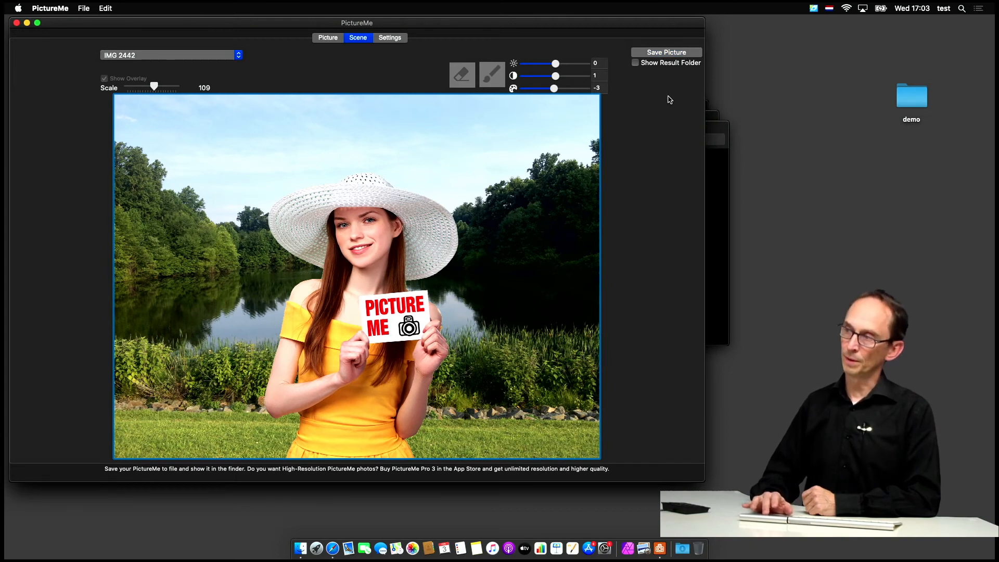
# Open the Result Folder from the storage settings and review the newest saved JPEG in Preview.
pyautogui.click(389, 38)
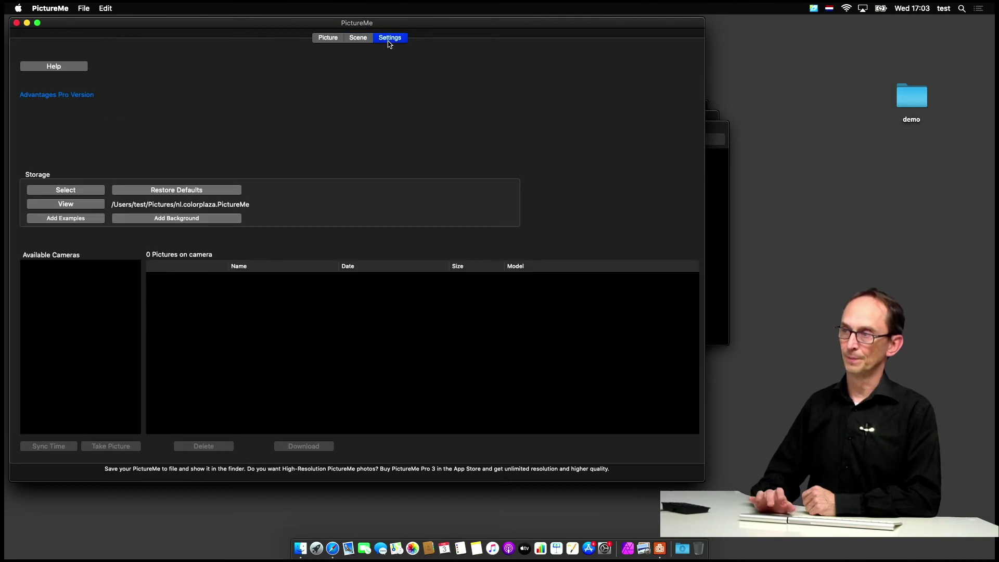
pyautogui.click(80, 204)
pyautogui.doubleClick(585, 188)
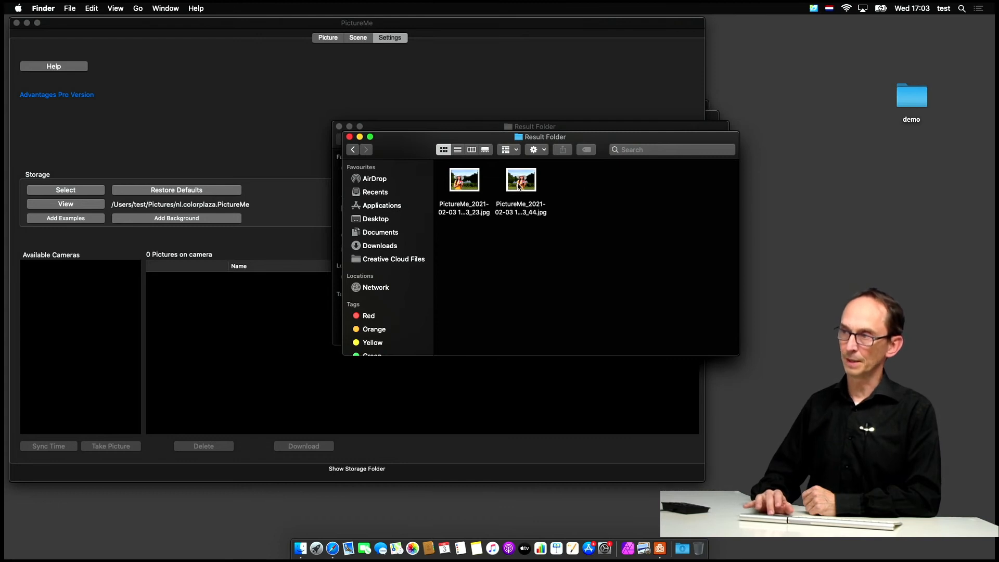
pyautogui.doubleClick(520, 186)
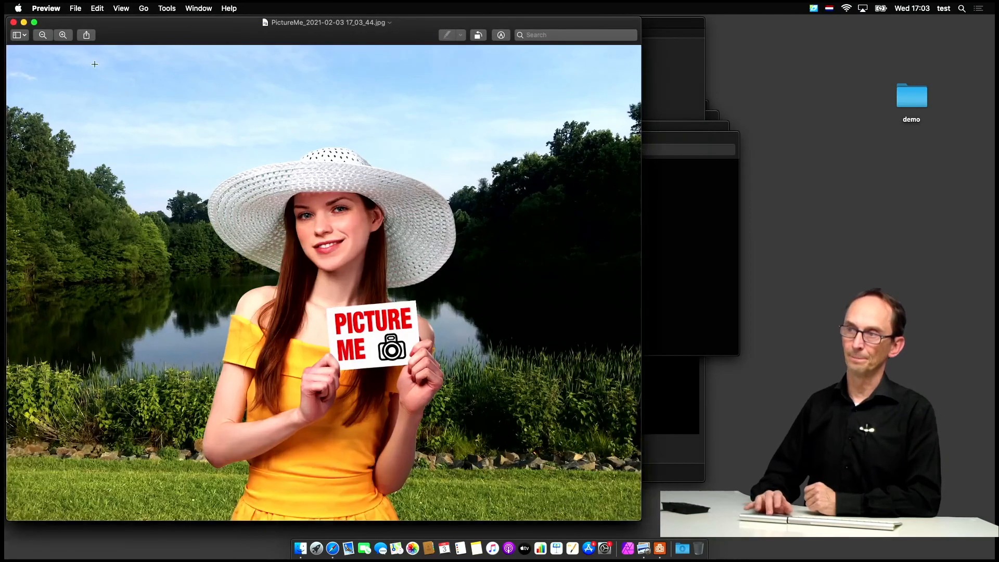
pyautogui.click(14, 22)
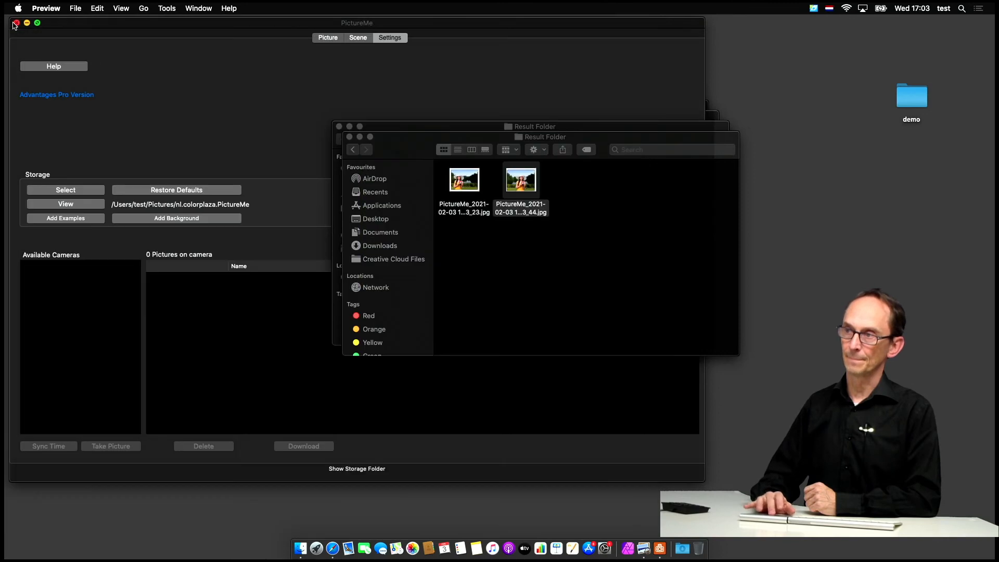
pyautogui.click(617, 81)
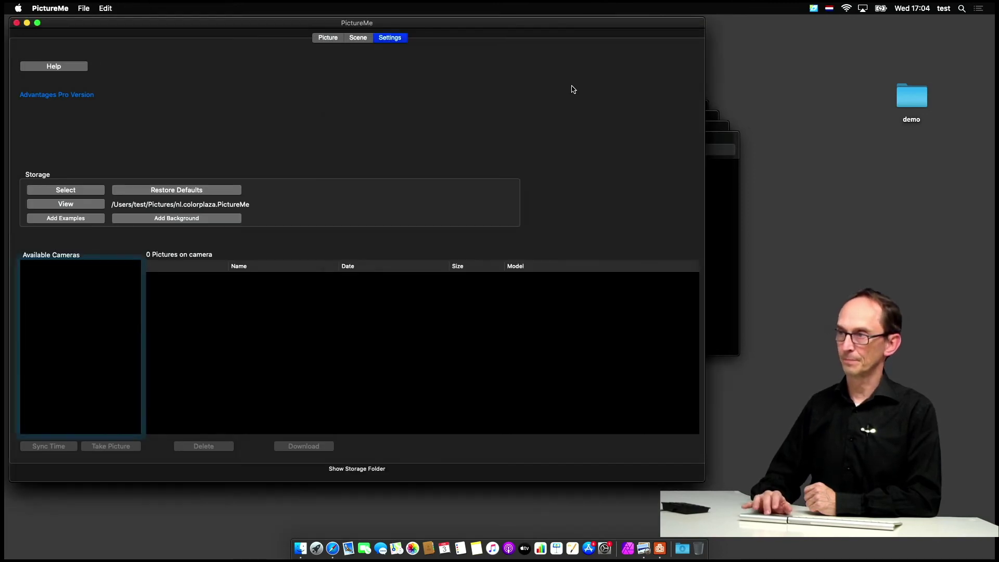
# Show the Scene view with the woman composited on the lake backdrop.
pyautogui.click(360, 38)
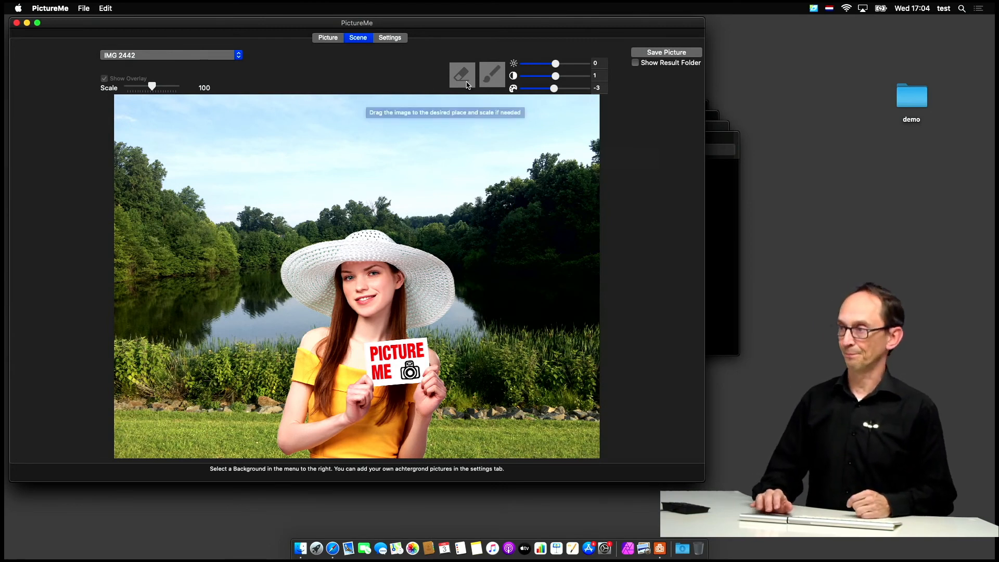
# Launch PictureMe's help from Settings, opening the AppForce.One product page in Safari.
pyautogui.click(390, 37)
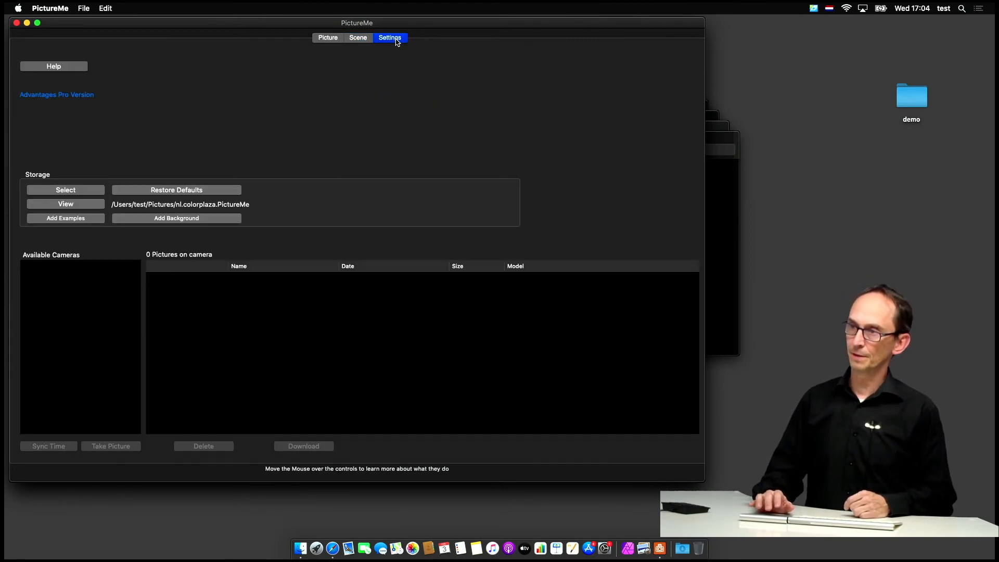
pyautogui.click(55, 66)
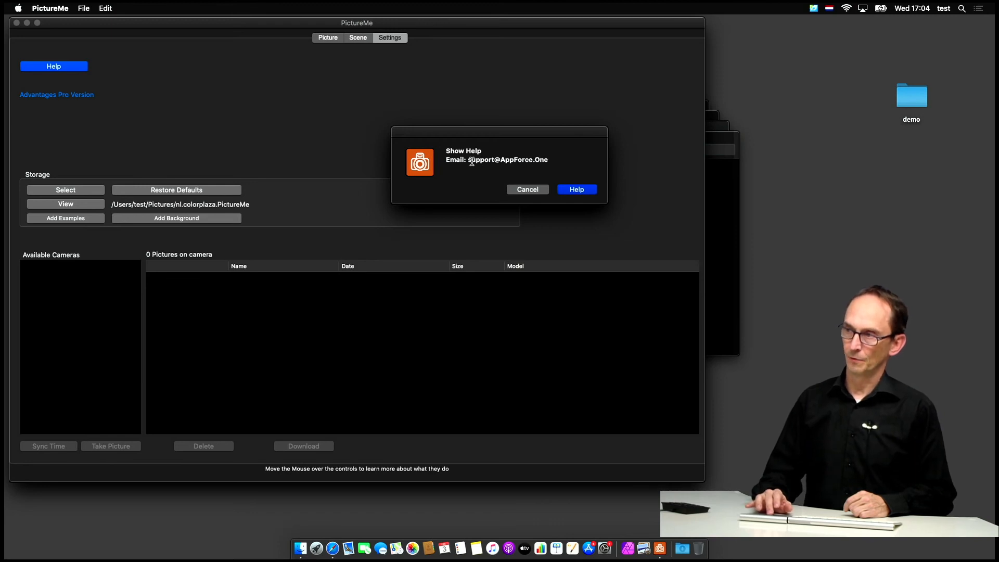
pyautogui.click(576, 189)
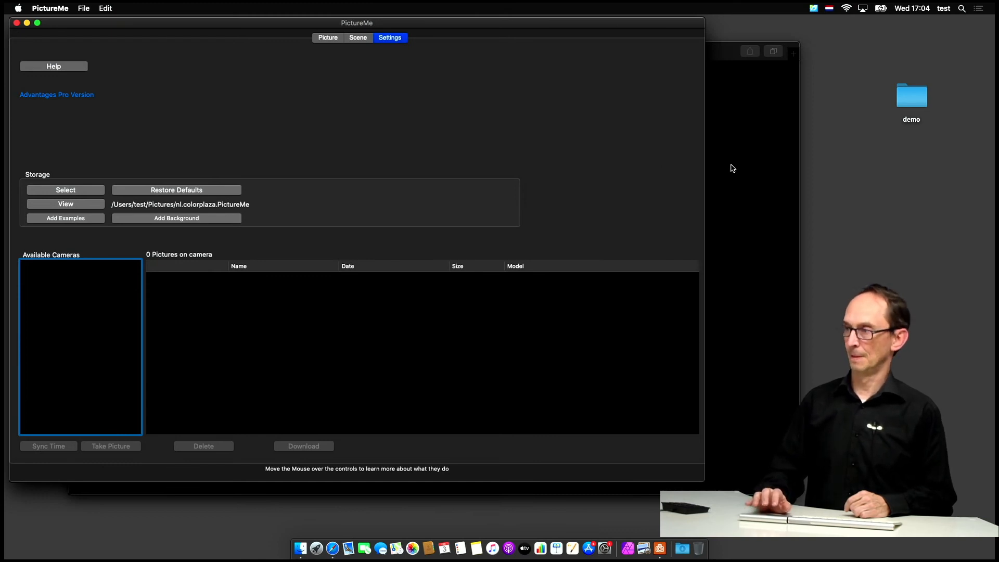
pyautogui.click(732, 168)
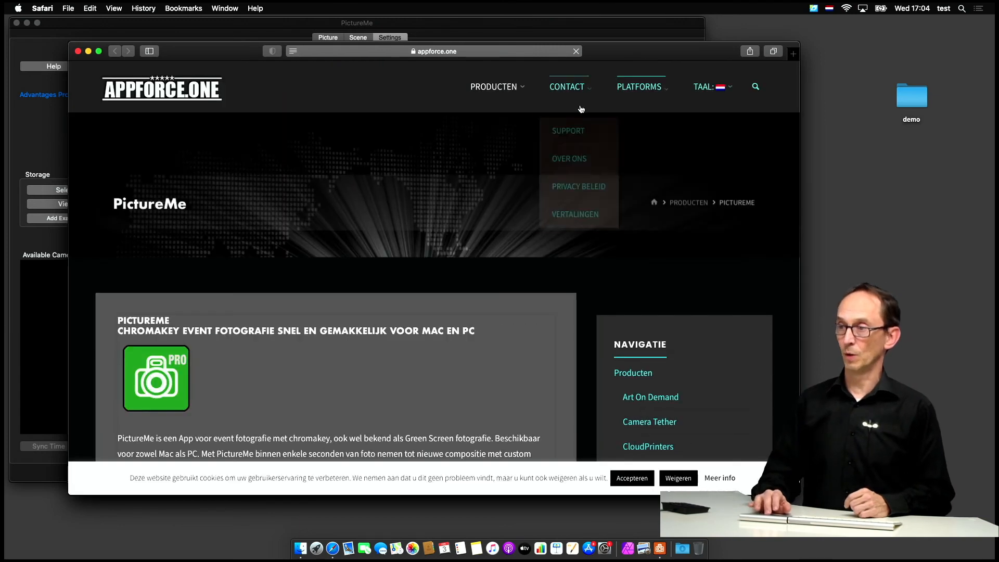
pyautogui.scroll(-3, 407, 349)
pyautogui.scroll(-3, 407, 349)
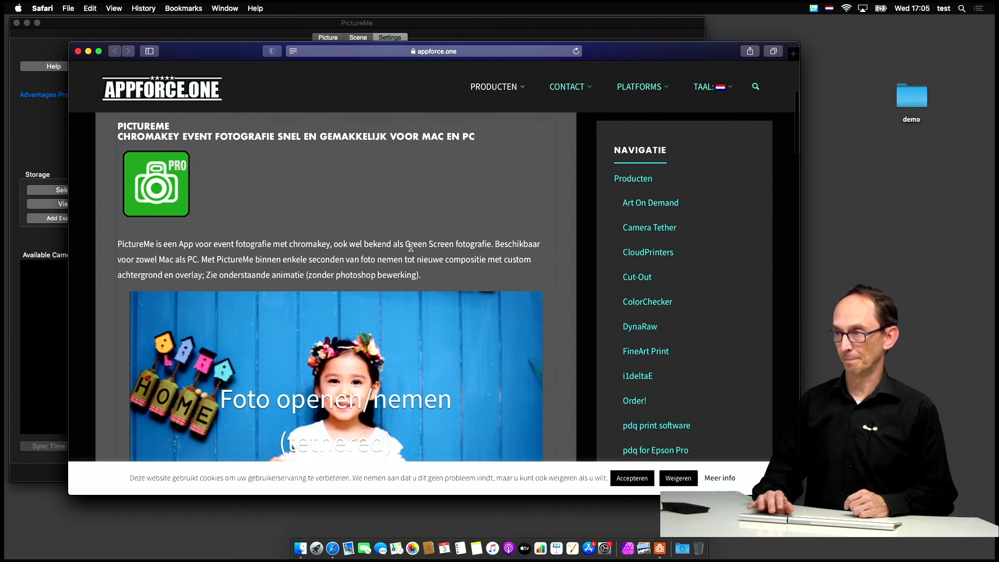
pyautogui.moveTo(708, 87)
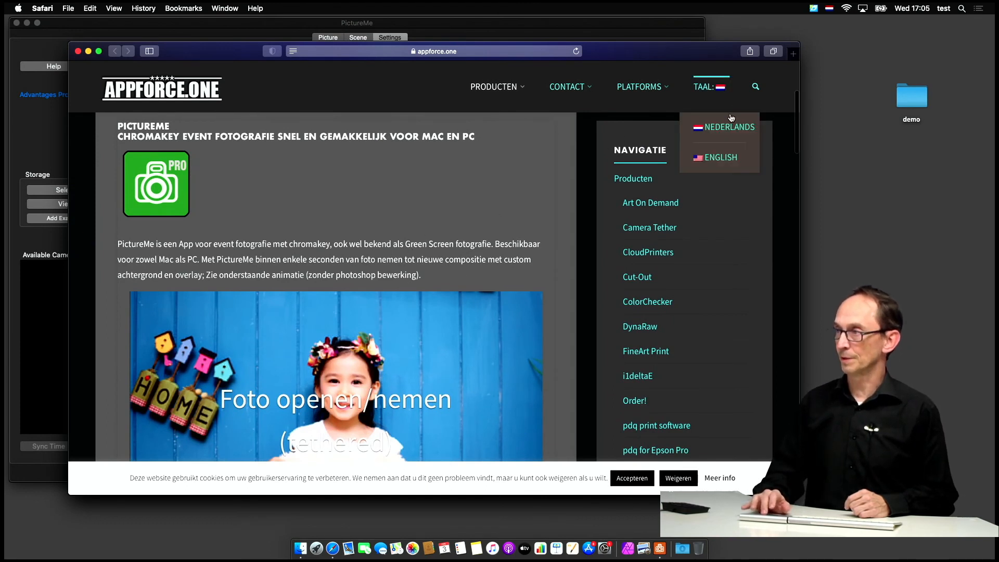
# Switch the PictureMe product page to English, read it, then close the Safari window.
pyautogui.click(718, 157)
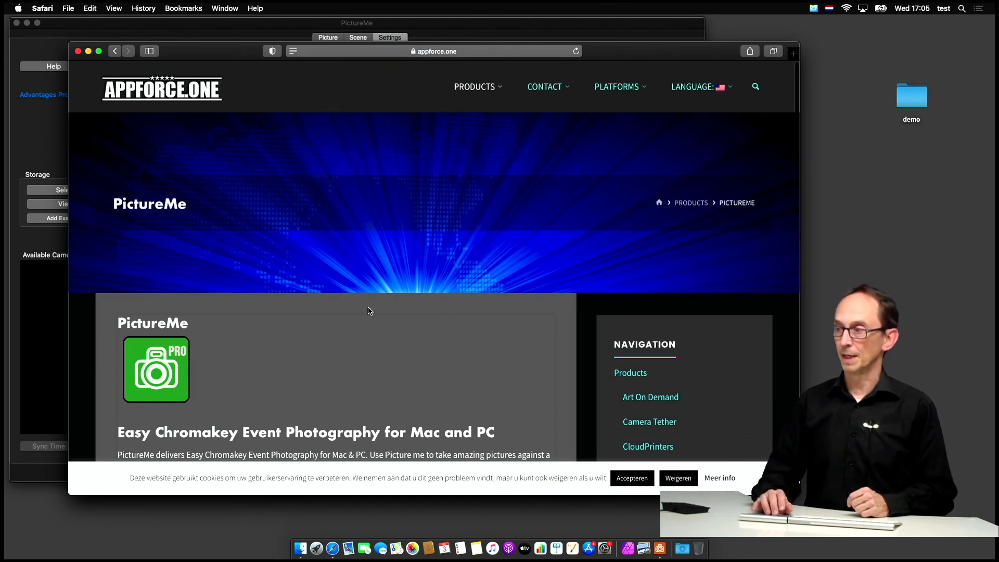
pyautogui.scroll(-5, 369, 311)
pyautogui.scroll(-5, 369, 312)
pyautogui.scroll(-3, 370, 311)
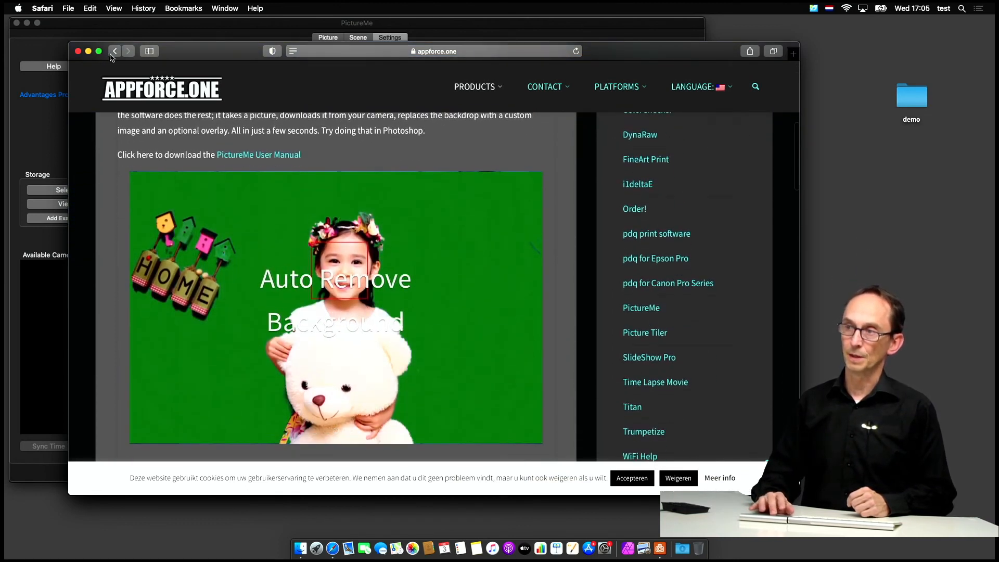
pyautogui.click(79, 52)
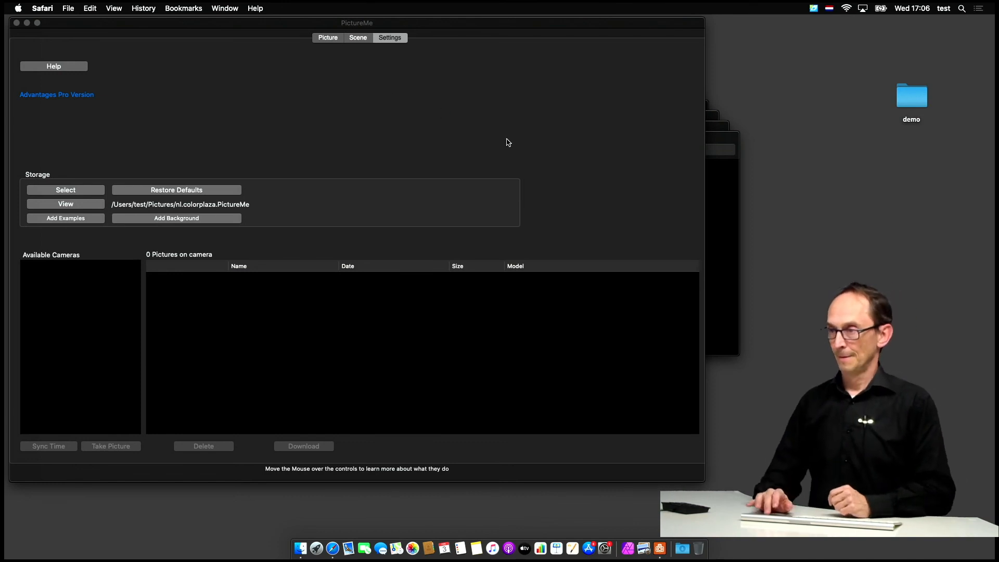
# Show the Picture view with the green-screen photo beside its cutout preview.
pyautogui.click(328, 37)
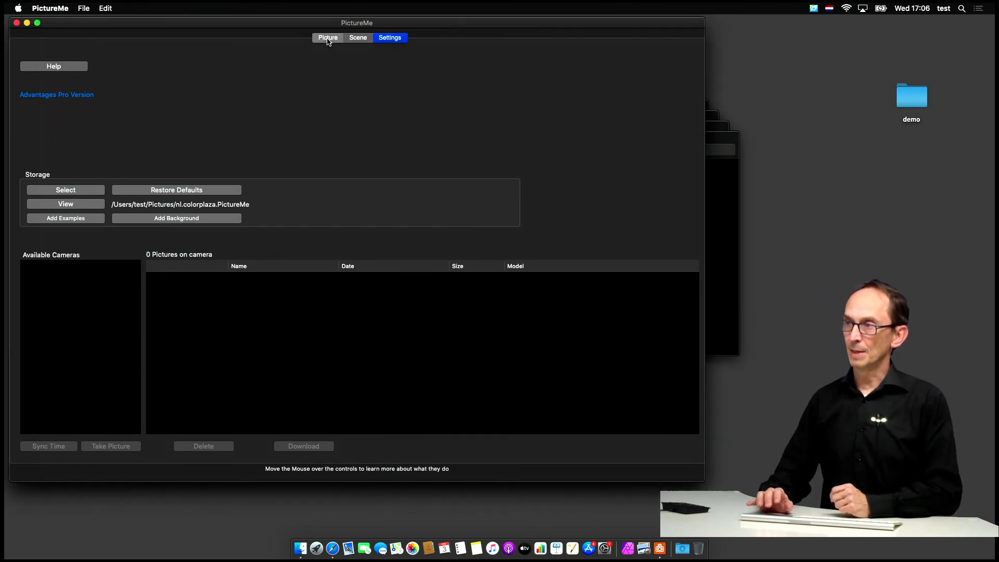